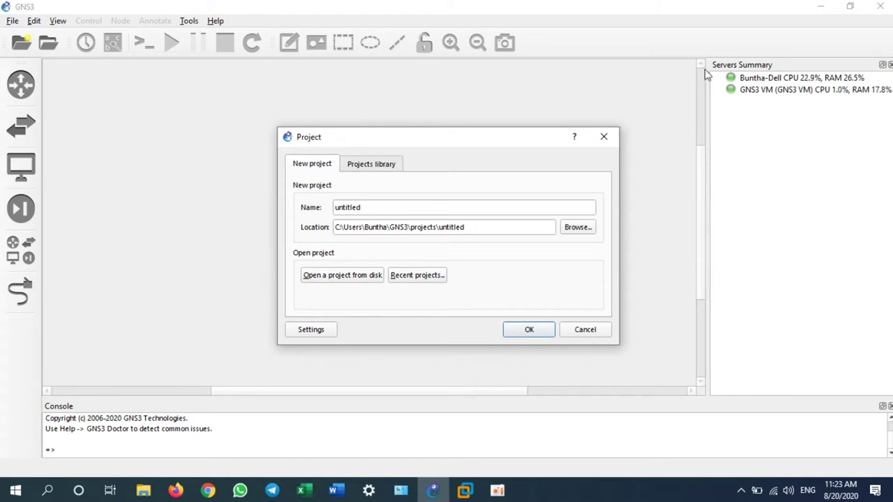
- Select the project name field in the New project dialog, still showing 'untitled'
{"action": "left_click", "coordinate": [388, 208]}
- Create a new project named 'Enable SSH'
{"action": "left_click_drag", "start_coordinate": [376, 215], "coordinate": [343, 208]}
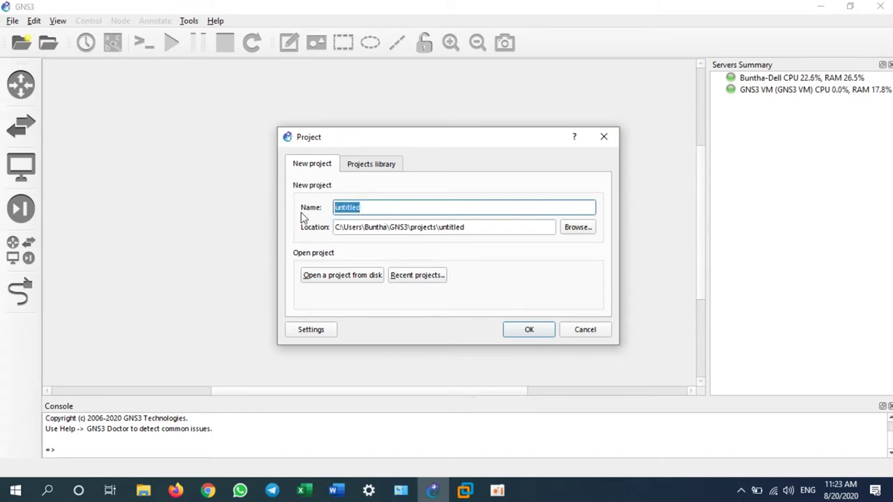
{"action": "type", "text": "Enable "}
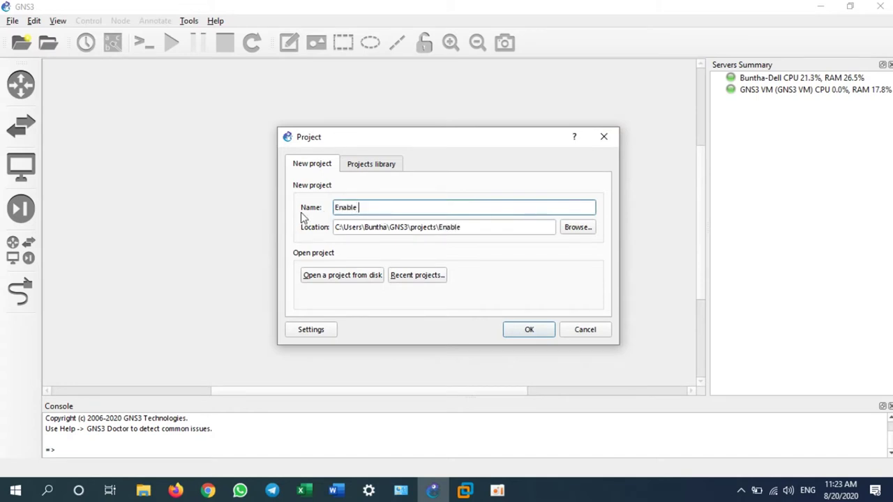
{"action": "type", "text": "SSH"}
{"action": "key", "text": "Return"}
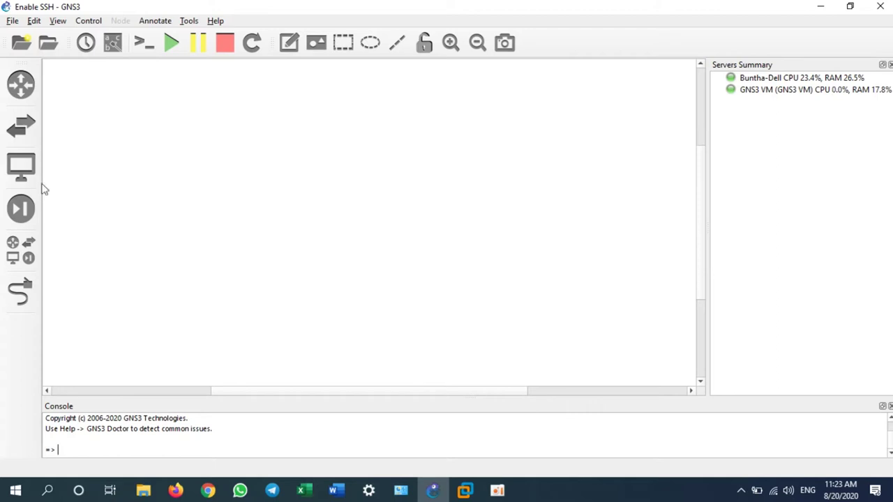
- Add a c7200 router (R1) to the canvas from the router templates
{"action": "left_click", "coordinate": [21, 83]}
{"action": "left_click", "coordinate": [62, 101]}
{"action": "left_click_drag", "start_coordinate": [61, 102], "coordinate": [370, 167]}
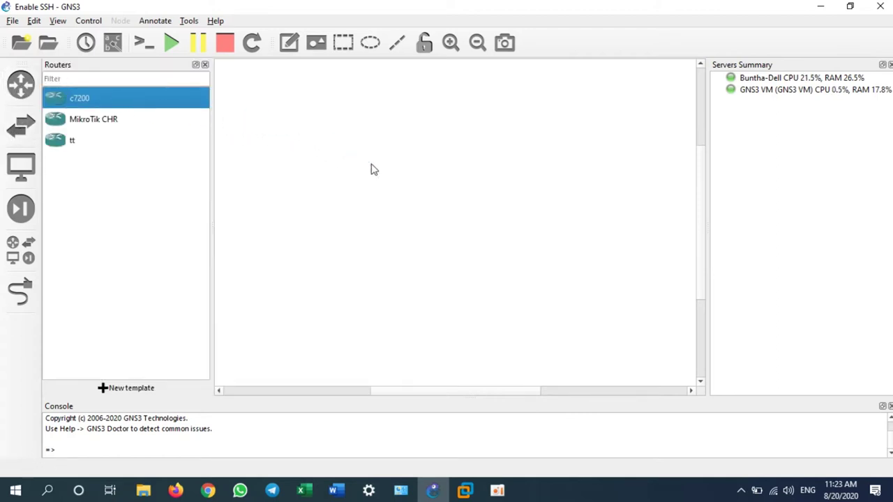
{"action": "left_click", "coordinate": [204, 64]}
- Add a Cloud device below R1, hosted on the GNS3 VM server
{"action": "left_click", "coordinate": [27, 271]}
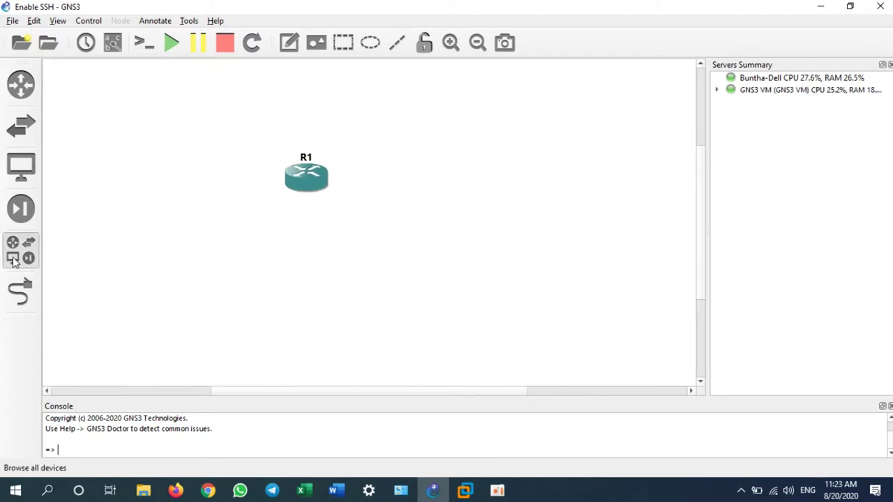
{"action": "left_click", "coordinate": [72, 143]}
{"action": "left_click_drag", "start_coordinate": [72, 143], "coordinate": [358, 221]}
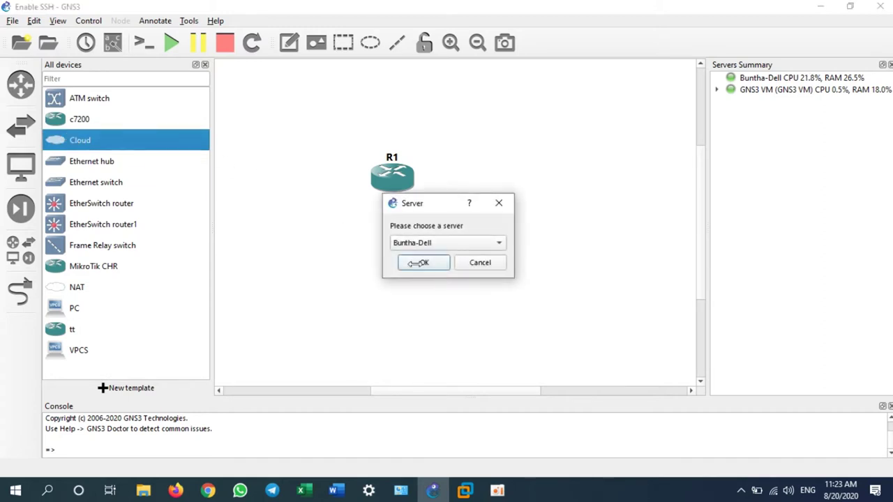
{"action": "left_click", "coordinate": [420, 244]}
{"action": "left_click", "coordinate": [441, 267]}
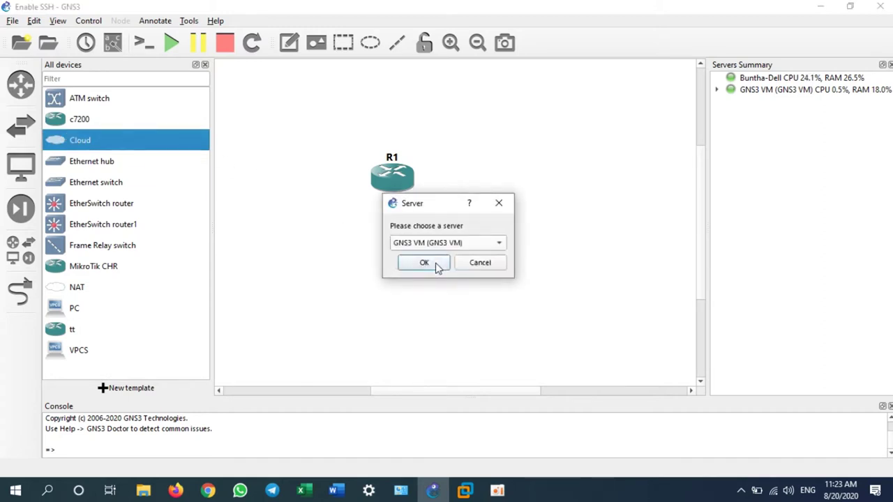
{"action": "left_click", "coordinate": [423, 260]}
{"action": "left_click", "coordinate": [205, 65]}
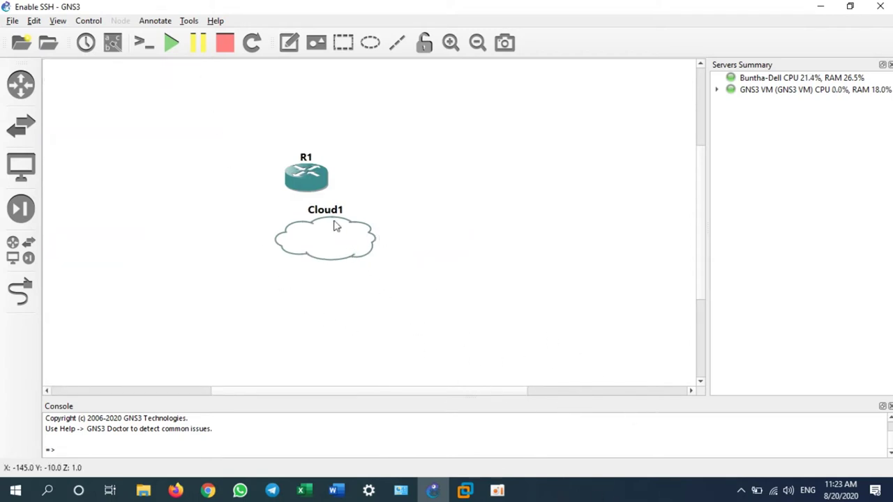
- Arrange R1 and Cloud1 on the canvas and bring up Windows Network Connections
{"action": "left_click_drag", "start_coordinate": [314, 179], "coordinate": [164, 129]}
{"action": "left_click_drag", "start_coordinate": [358, 249], "coordinate": [375, 238]}
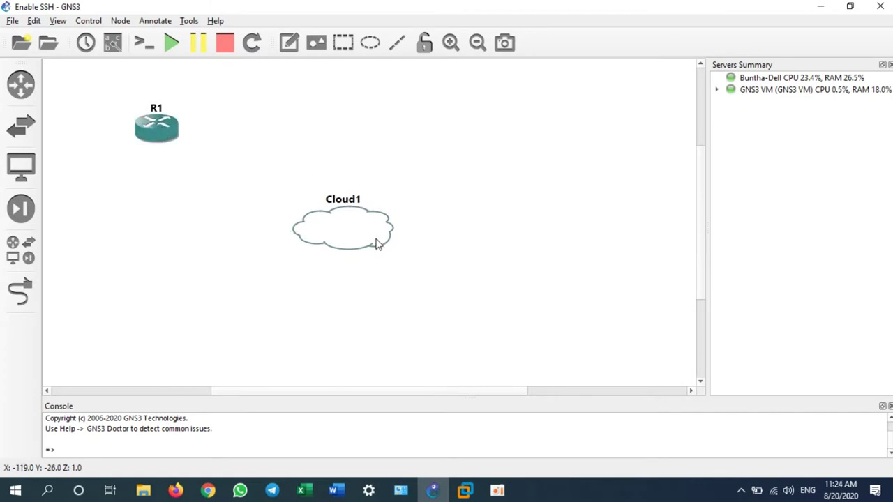
{"action": "left_click", "coordinate": [400, 491]}
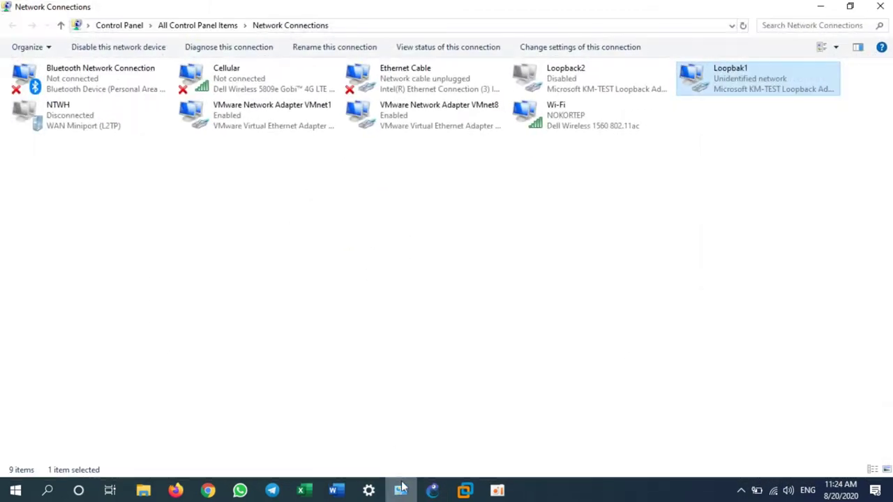
- Check Loopbak1's IPv4 settings show static 192.168.10.3, mask 255.255.255.0, then return to GNS3
{"action": "right_click", "coordinate": [696, 77]}
{"action": "left_click", "coordinate": [715, 203]}
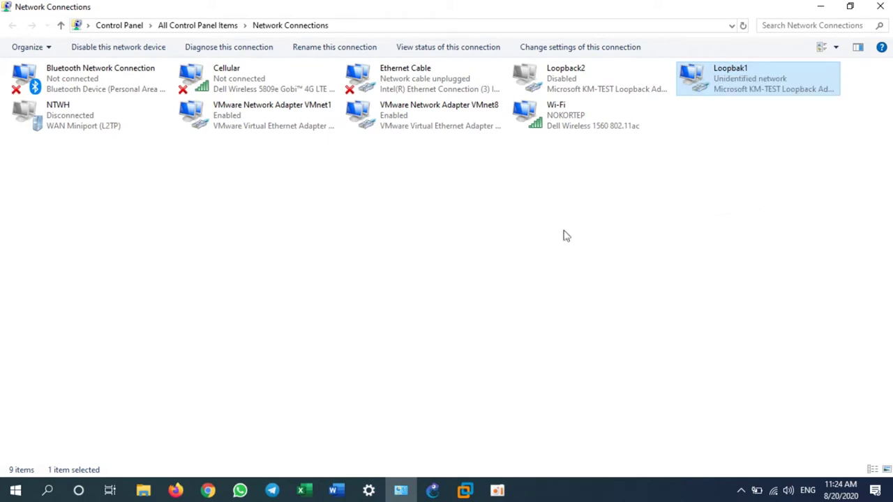
{"action": "left_click", "coordinate": [134, 233]}
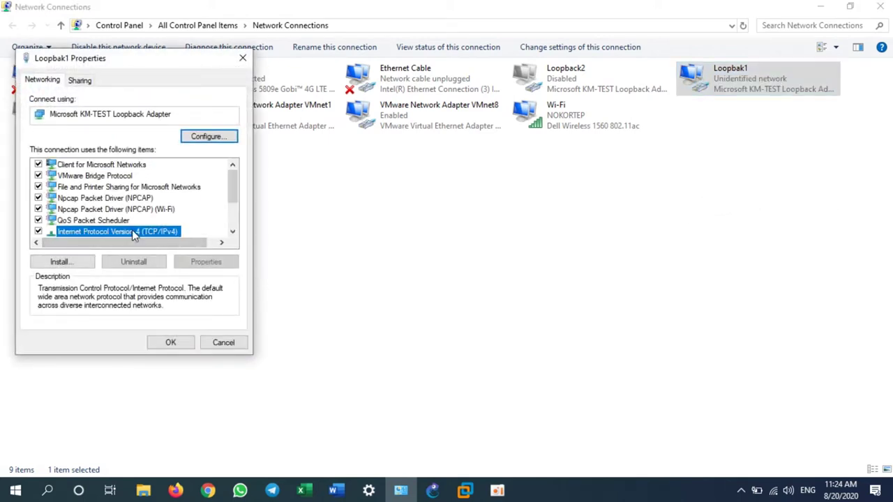
{"action": "double_click", "coordinate": [133, 231]}
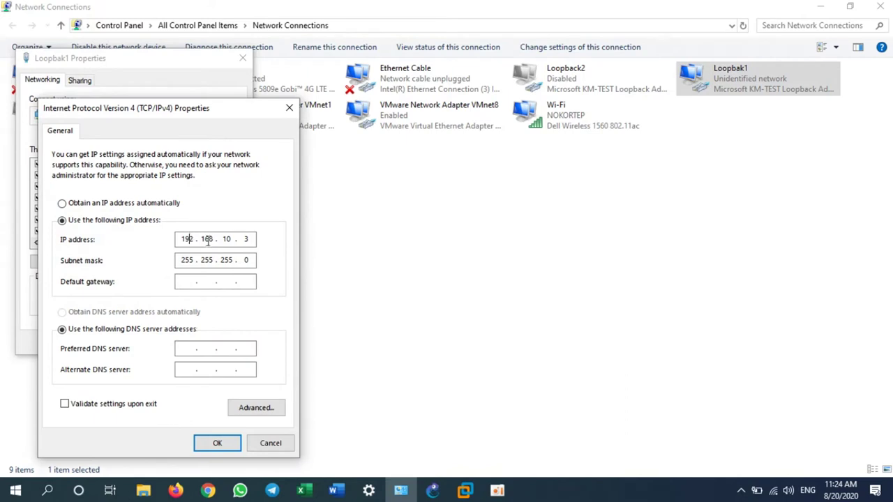
{"action": "left_click", "coordinate": [251, 241]}
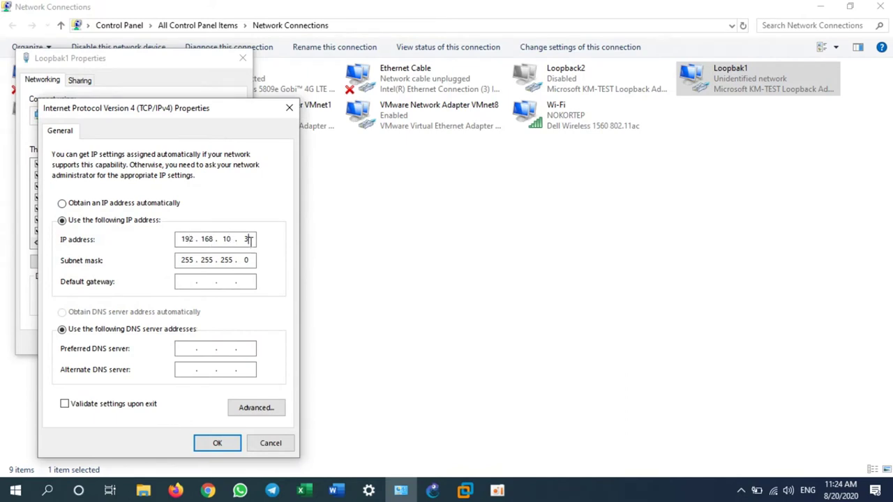
{"action": "left_click", "coordinate": [223, 442]}
{"action": "left_click", "coordinate": [171, 339]}
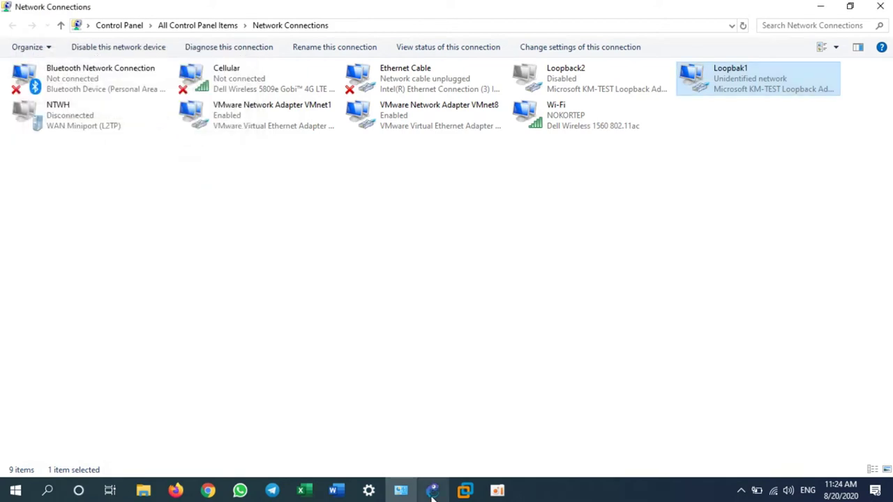
{"action": "left_click", "coordinate": [820, 7]}
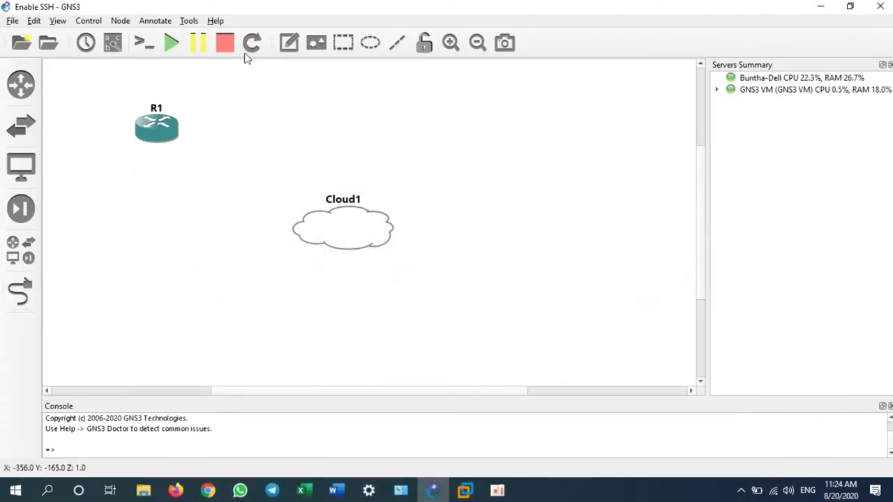
- Add a '192.168.10.1/24' text note beside R1
{"action": "left_click", "coordinate": [289, 43]}
{"action": "left_click", "coordinate": [186, 110]}
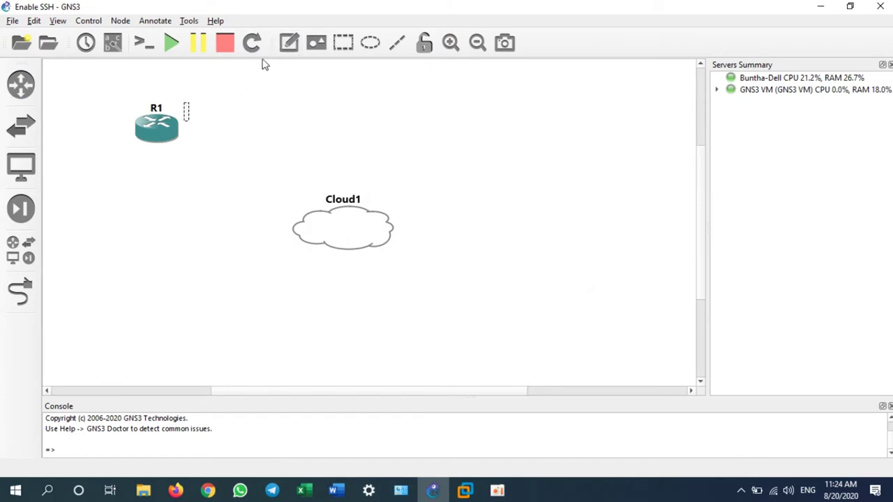
{"action": "type", "text": "192.168"}
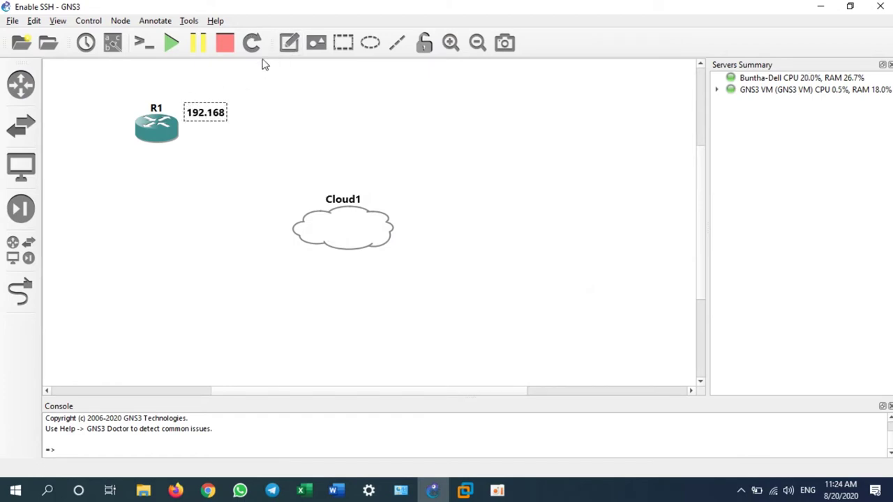
{"action": "type", "text": ".10.1/24"}
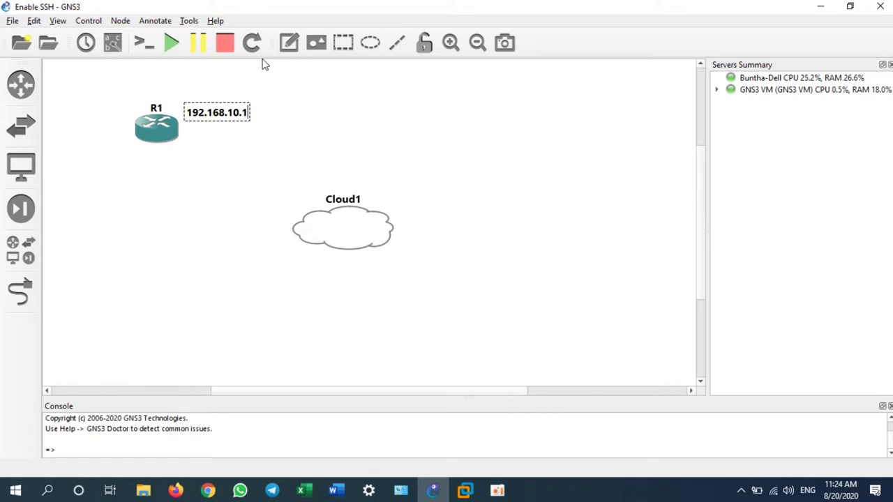
{"action": "left_click", "coordinate": [237, 135]}
{"action": "left_click_drag", "start_coordinate": [233, 119], "coordinate": [244, 118]}
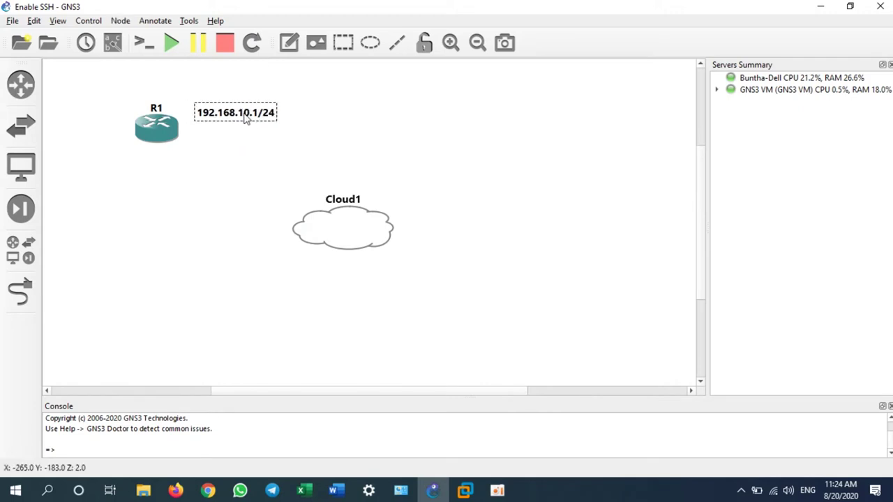
- Link R1's GigabitEthernet0/0 to Cloud1's eth2
{"action": "left_click", "coordinate": [19, 293]}
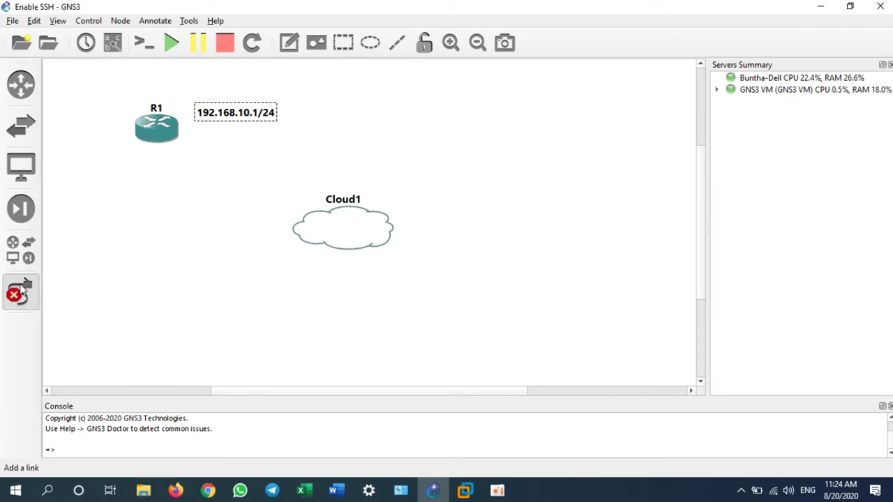
{"action": "left_click", "coordinate": [152, 125]}
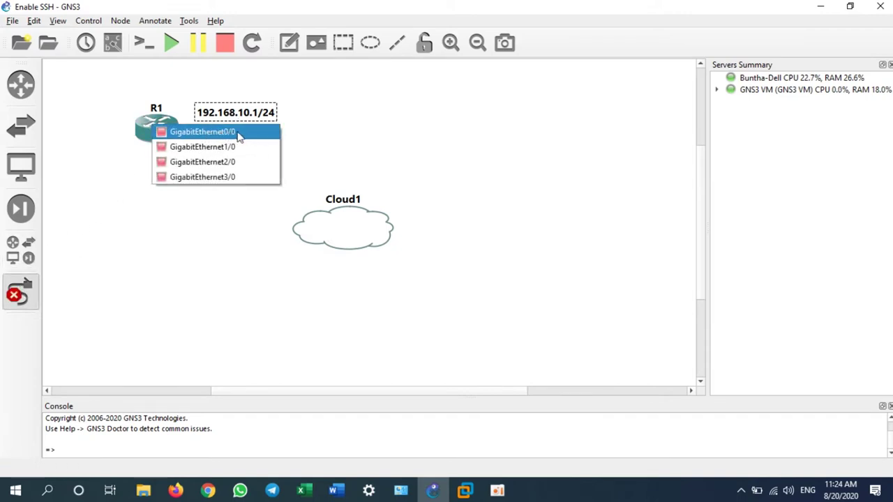
{"action": "left_click", "coordinate": [237, 133]}
{"action": "left_click", "coordinate": [342, 224]}
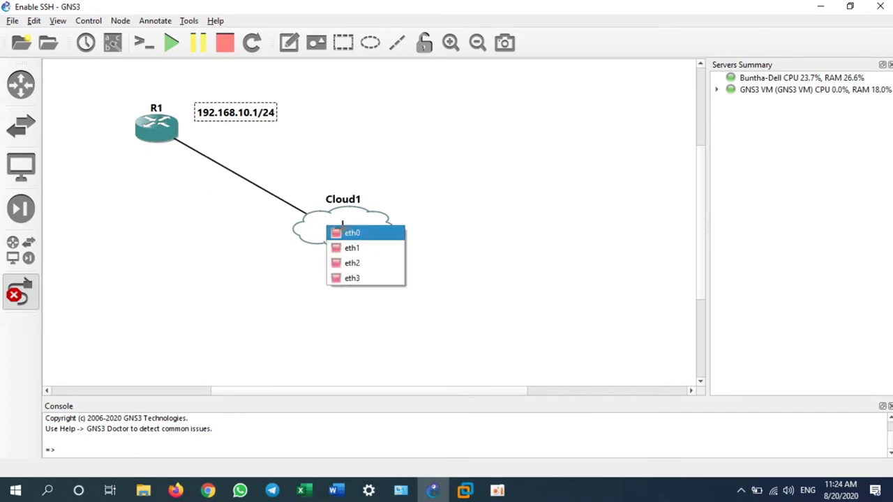
{"action": "left_click", "coordinate": [386, 263]}
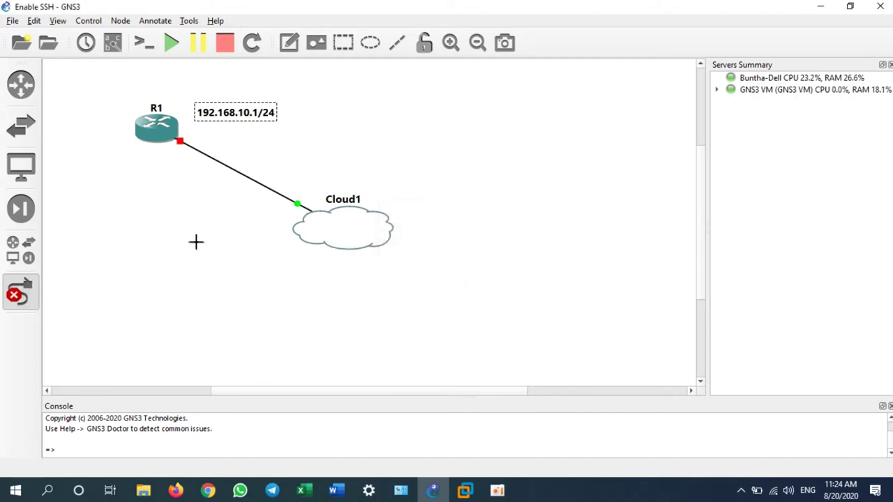
{"action": "left_click", "coordinate": [39, 293]}
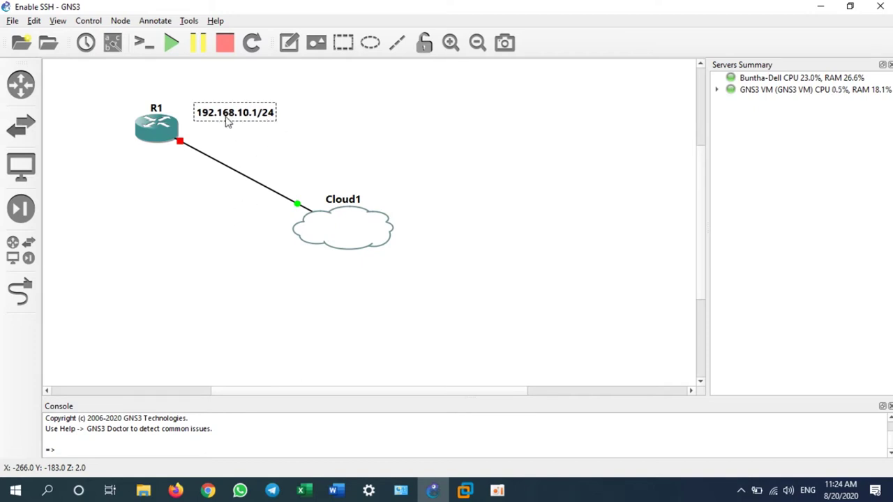
- Show interface labels and tidy the g0/0, eth2 and IP note positions
{"action": "left_click_drag", "start_coordinate": [227, 121], "coordinate": [219, 122]}
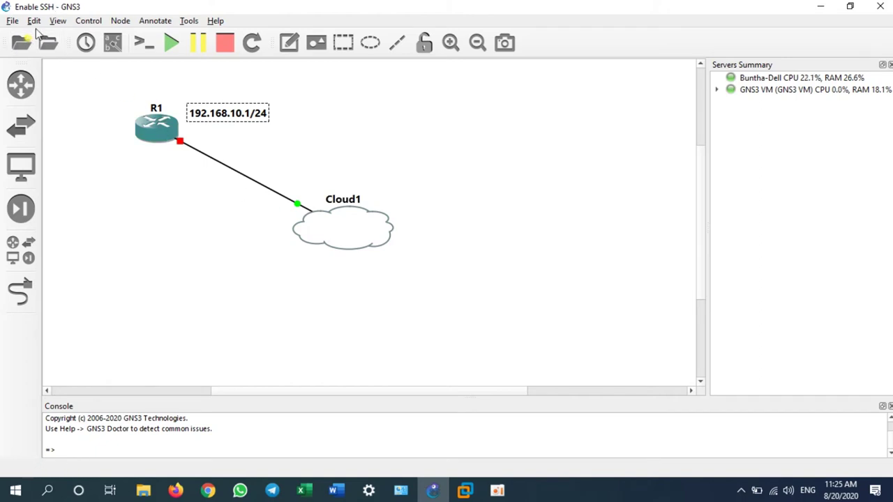
{"action": "left_click", "coordinate": [112, 42]}
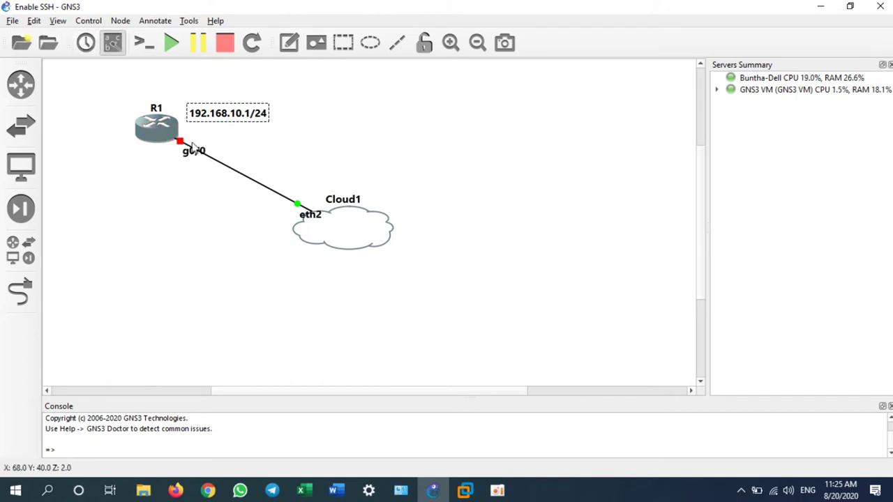
{"action": "left_click_drag", "start_coordinate": [191, 151], "coordinate": [174, 159]}
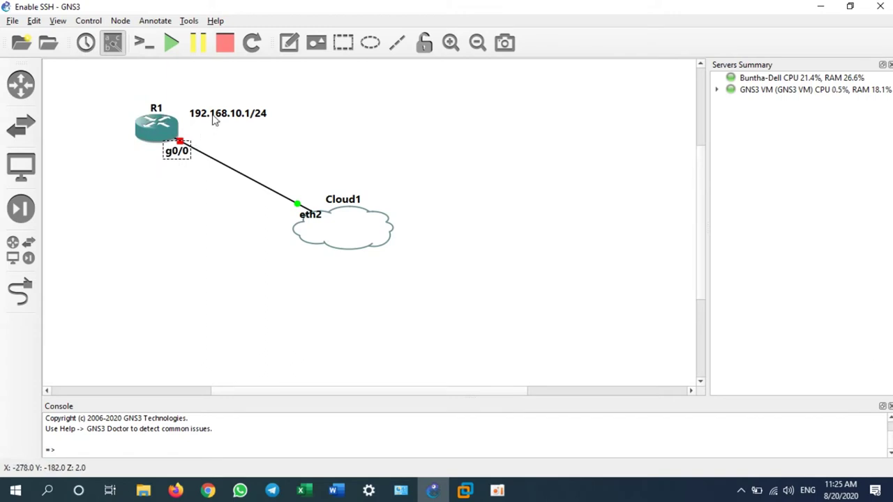
{"action": "left_click_drag", "start_coordinate": [213, 119], "coordinate": [210, 134]}
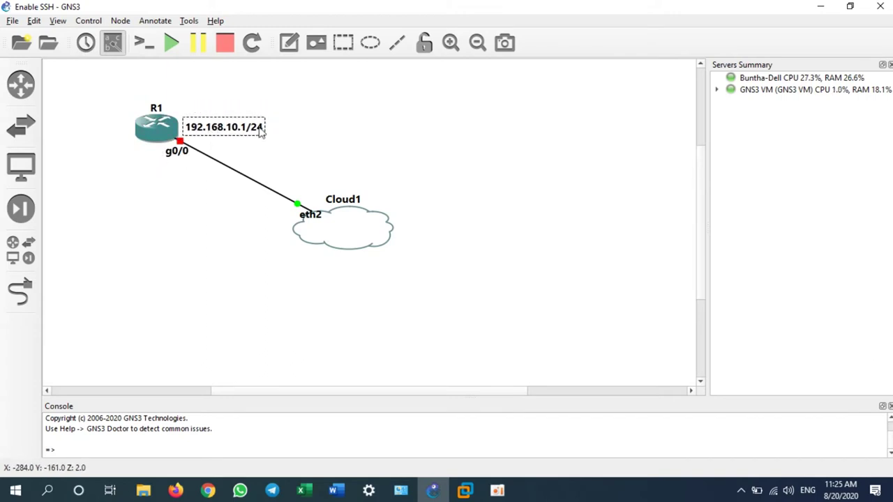
{"action": "left_click_drag", "start_coordinate": [311, 217], "coordinate": [302, 217]}
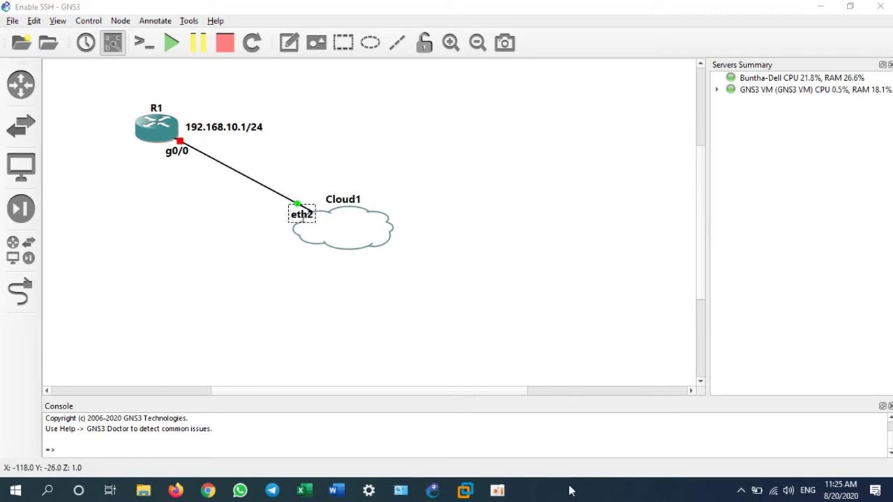
- Start a continuous ping to 192.168.10.1 from a Command Prompt
{"action": "key", "text": "super+r"}
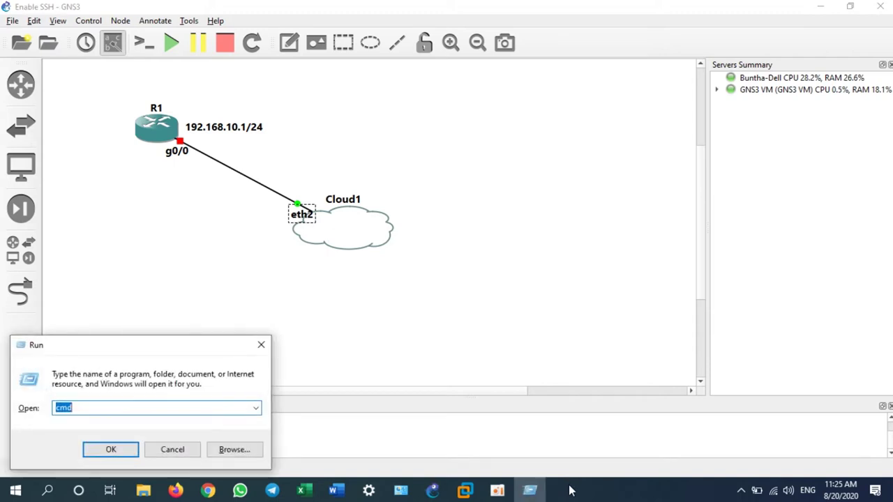
{"action": "key", "text": "Return"}
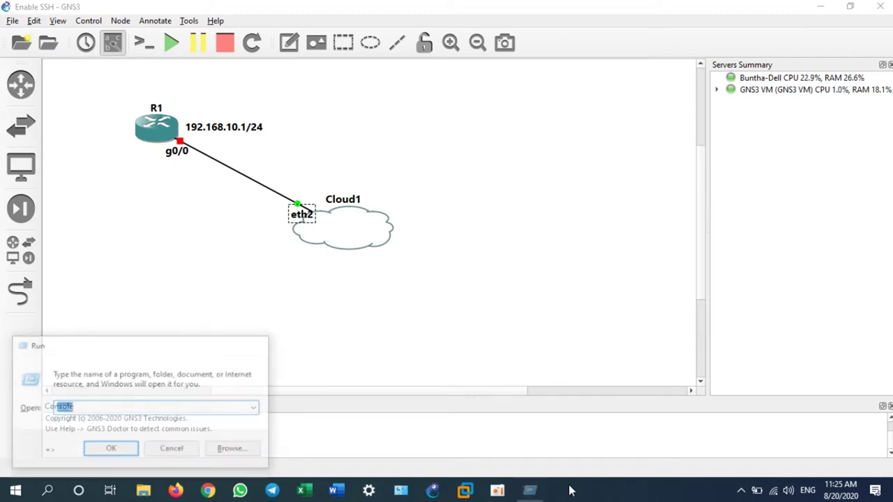
{"action": "type", "text": "ping 192"}
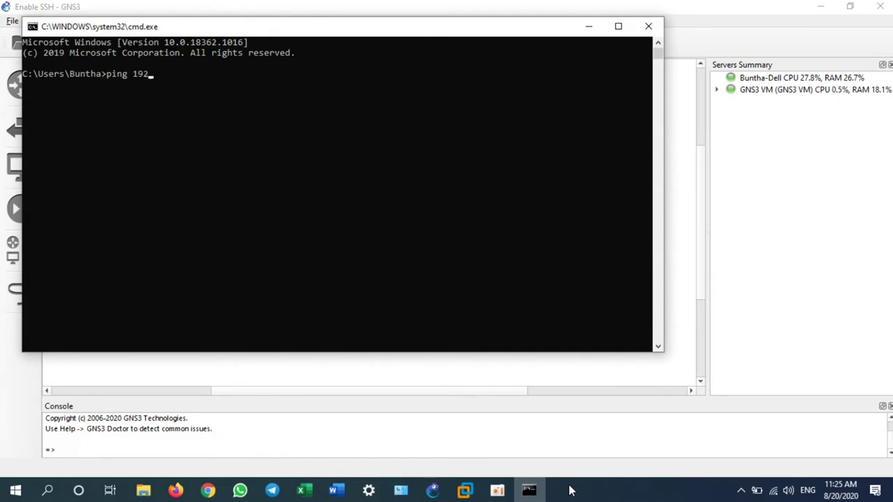
{"action": "type", "text": ".168.10.1 -t"}
{"action": "key", "text": "Return"}
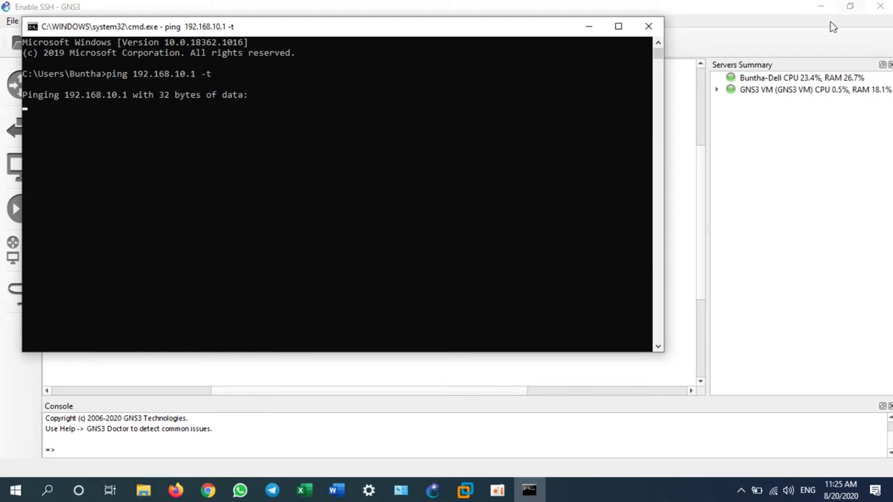
- Narrow the ping window, move it to the lower right, and start all nodes
{"action": "left_click_drag", "start_coordinate": [664, 108], "coordinate": [364, 122]}
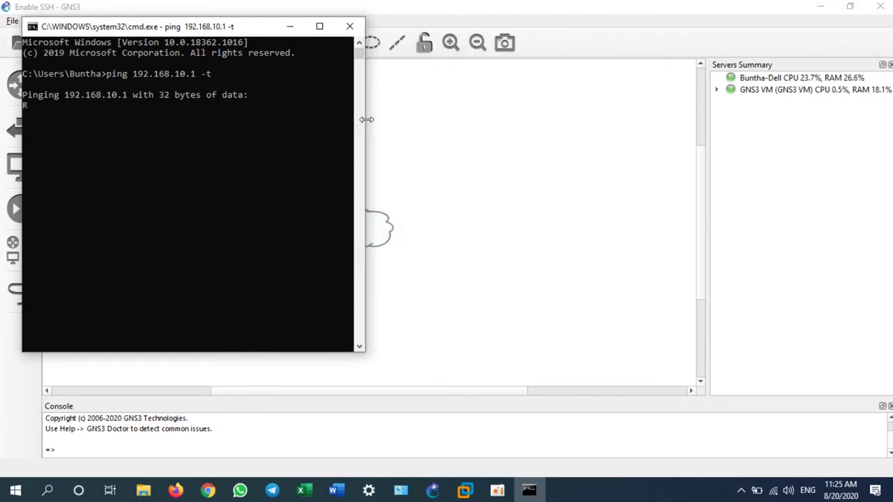
{"action": "left_click_drag", "start_coordinate": [240, 32], "coordinate": [763, 134]}
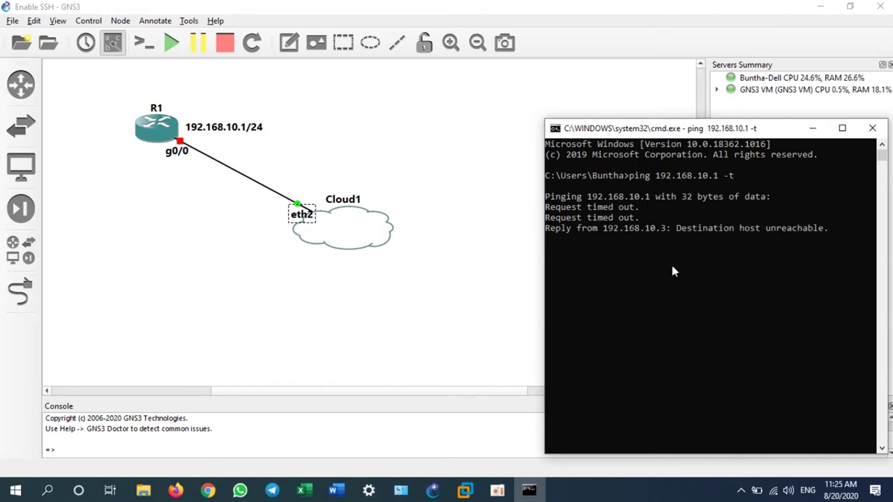
{"action": "left_click", "coordinate": [171, 44]}
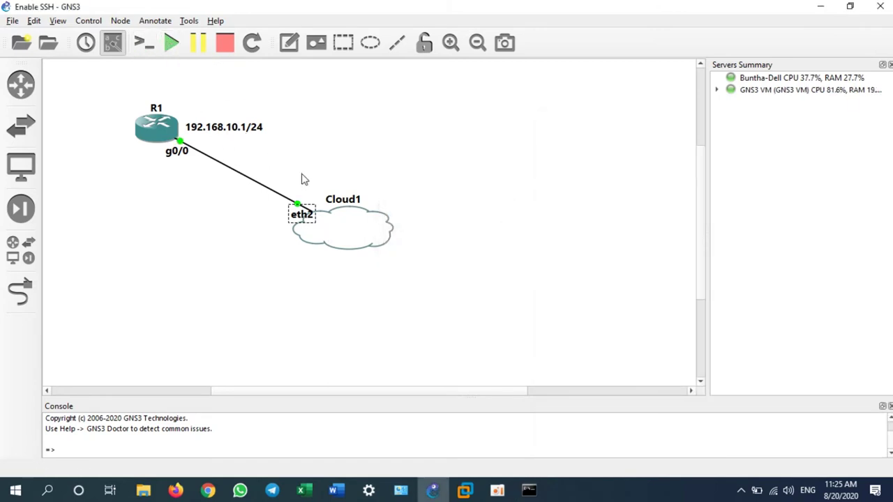
- Open R1's console beside the topology and enter privileged EXEC mode with 'en'
{"action": "right_click", "coordinate": [160, 134]}
{"action": "left_click", "coordinate": [199, 145]}
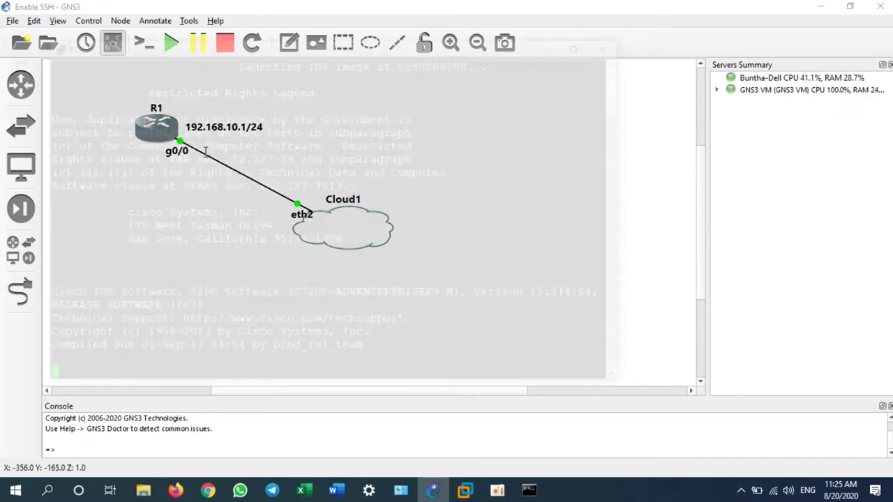
{"action": "left_click_drag", "start_coordinate": [298, 47], "coordinate": [502, 54]}
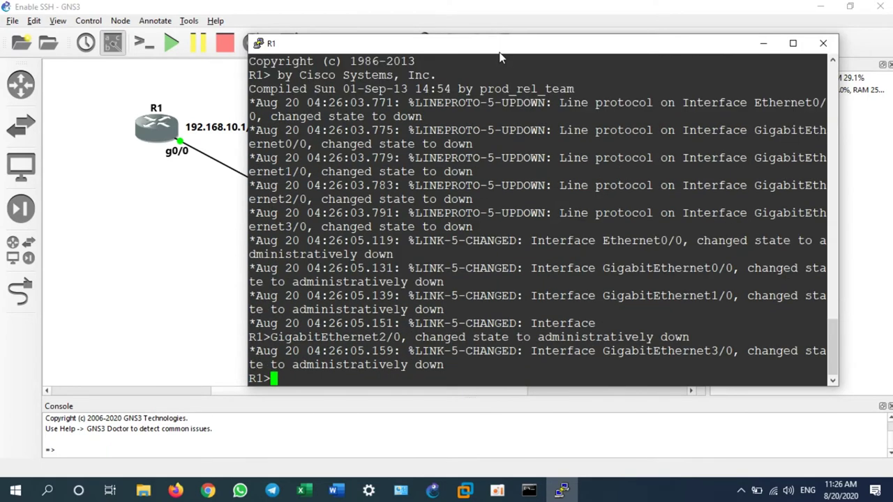
{"action": "key", "text": "Return"}
{"action": "key", "text": "Return"}
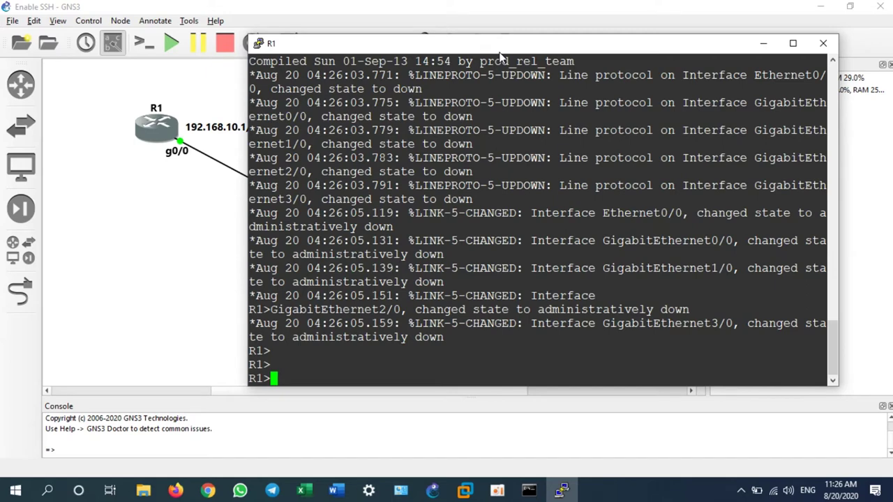
{"action": "type", "text": "en"}
{"action": "key", "text": "Return"}
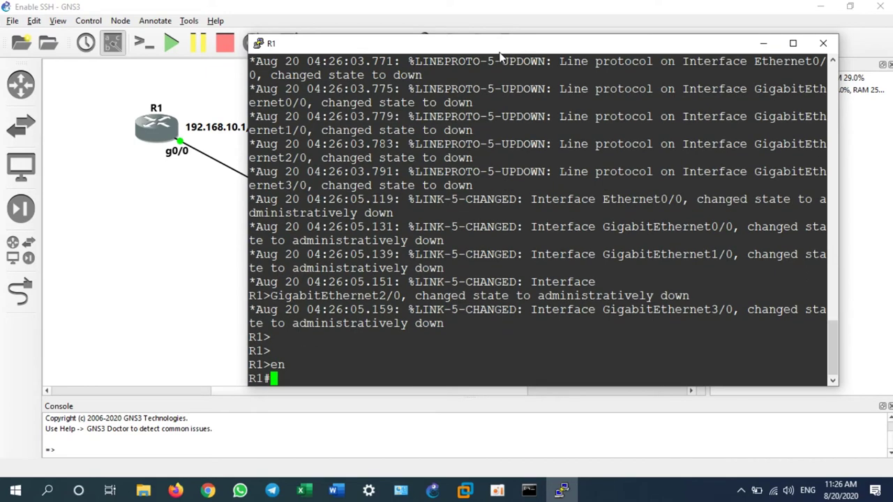
{"action": "type", "text": "conf t"}
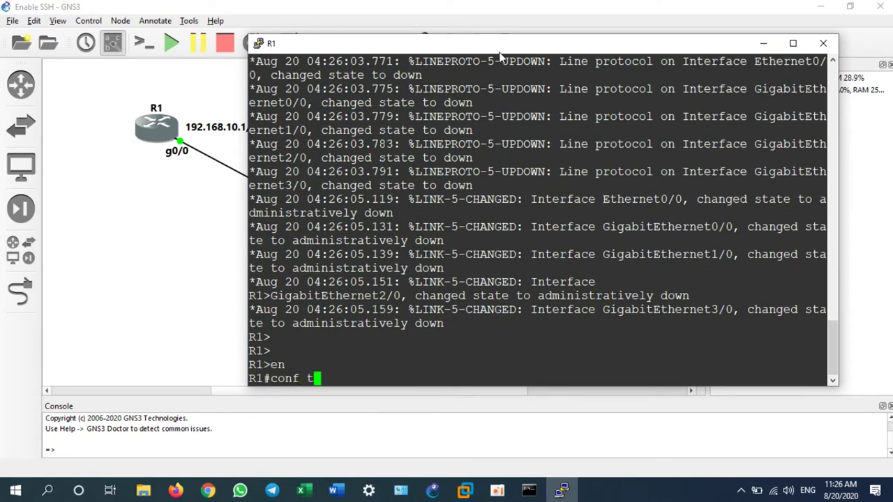
- Give g0/0 address 192.168.10.1 255.255.255.0, enable it with 'no shut', and check the ping
{"action": "key", "text": "Return"}
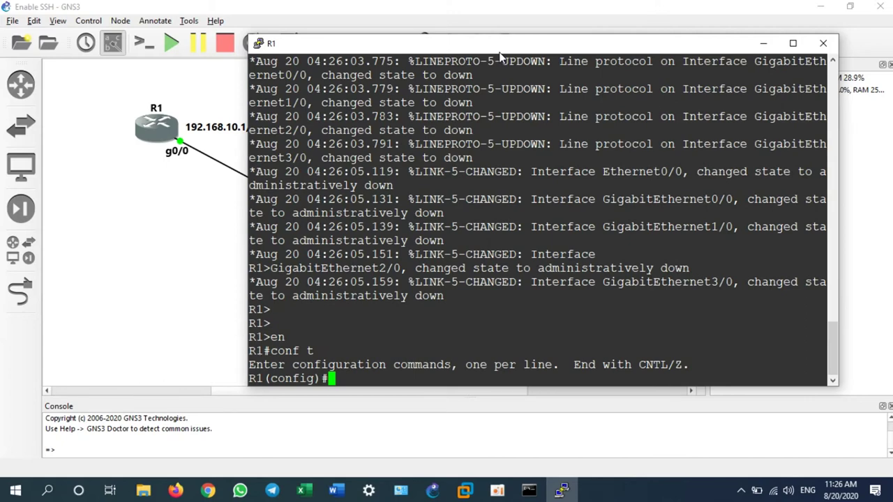
{"action": "type", "text": "int g0/0"}
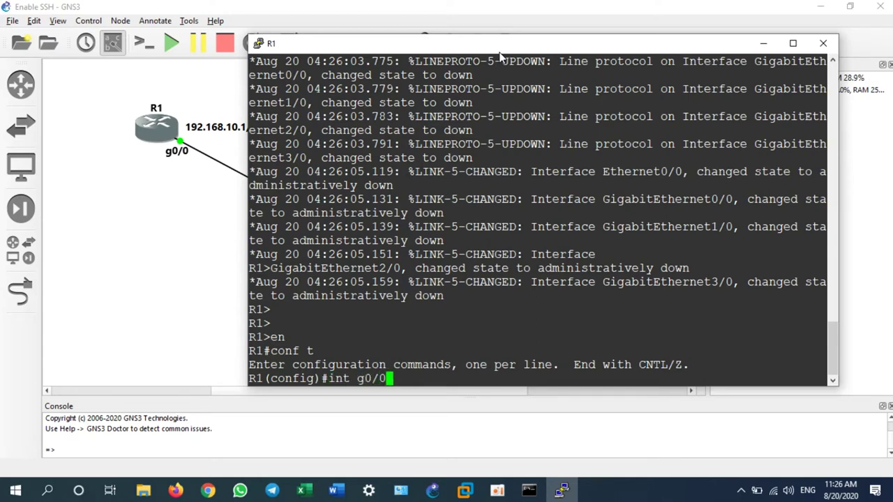
{"action": "key", "text": "Return"}
{"action": "type", "text": "ip add"}
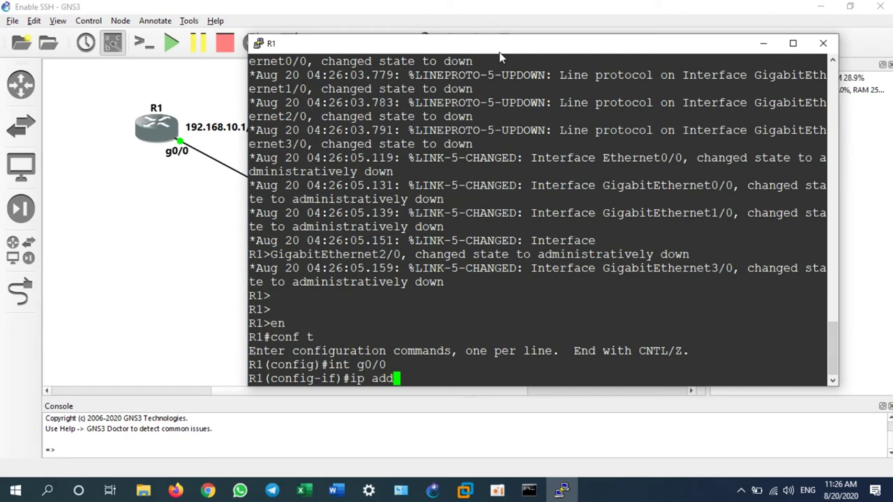
{"action": "type", "text": " 192.168.10./1"}
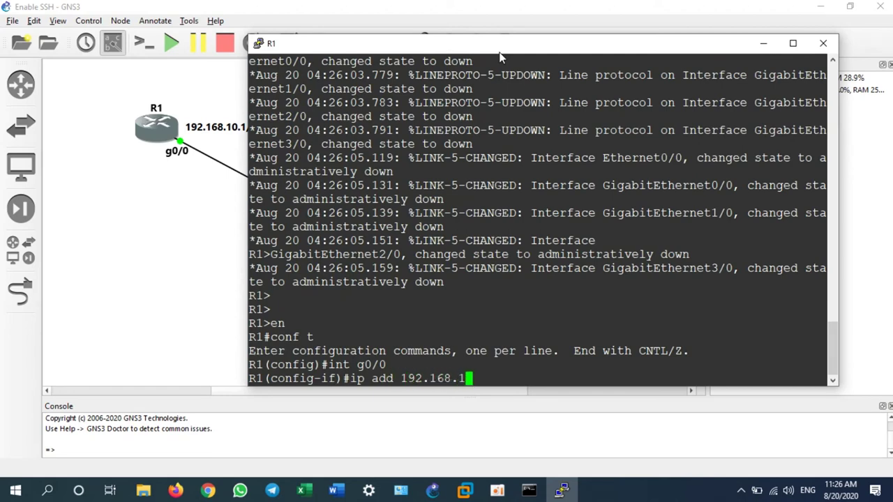
{"action": "key", "text": "BackSpace"}
{"action": "key", "text": "BackSpace"}
{"action": "type", "text": "1"}
{"action": "type", "text": " 255.255.255."}
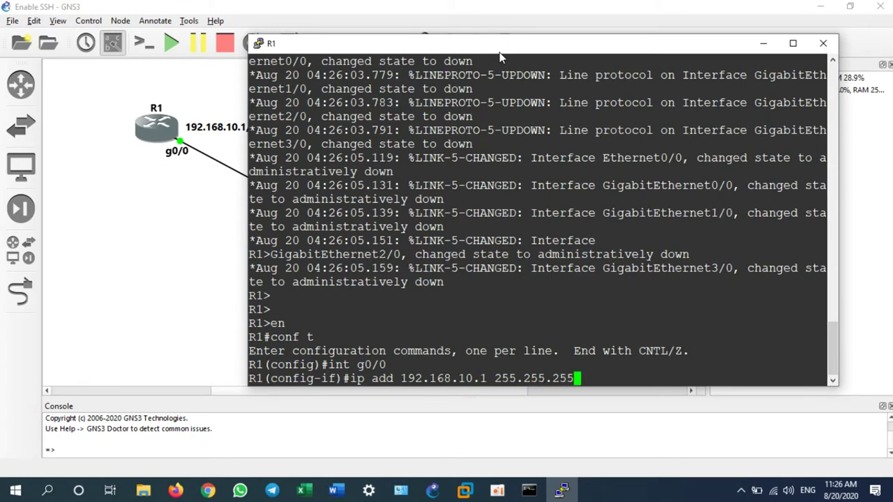
{"action": "type", "text": "0"}
{"action": "key", "text": "Return"}
{"action": "type", "text": "no"}
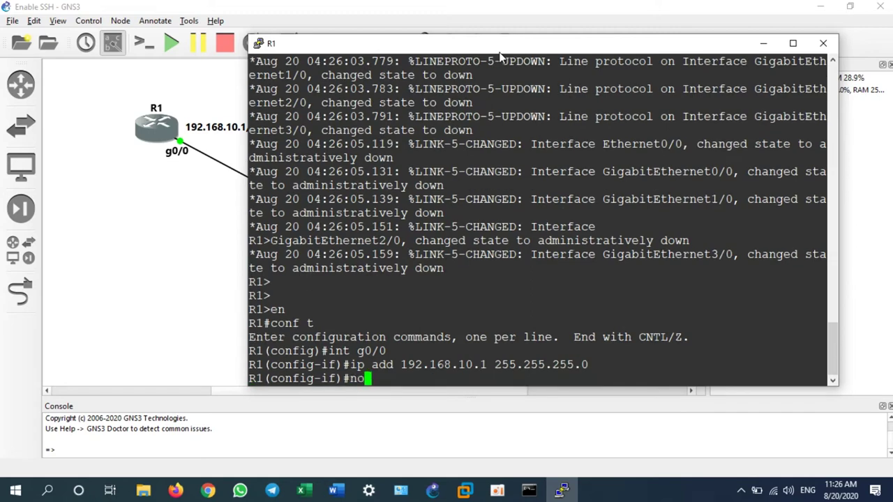
{"action": "type", "text": " shut"}
{"action": "key", "text": "Return"}
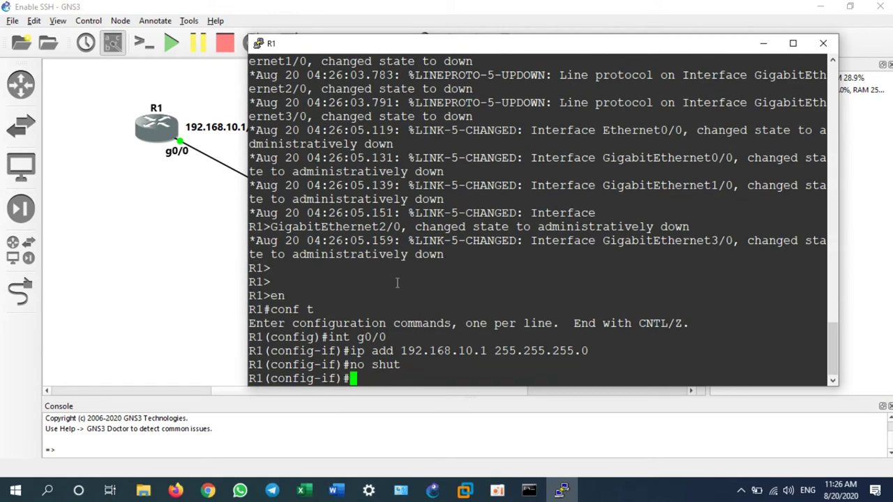
{"action": "left_click", "coordinate": [529, 490]}
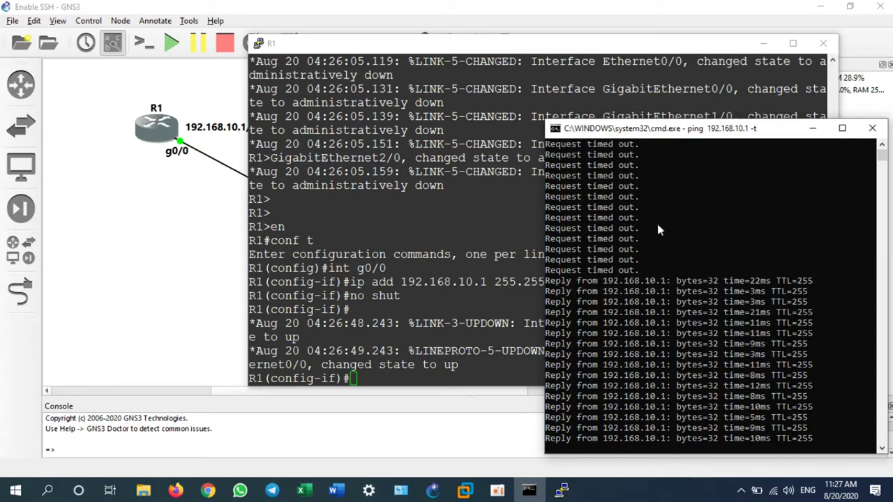
- Minimize GNS3 and the R1 console, leaving the 192.168.10.1 ping replies visible
{"action": "left_click", "coordinate": [824, 6]}
{"action": "left_click", "coordinate": [764, 44]}
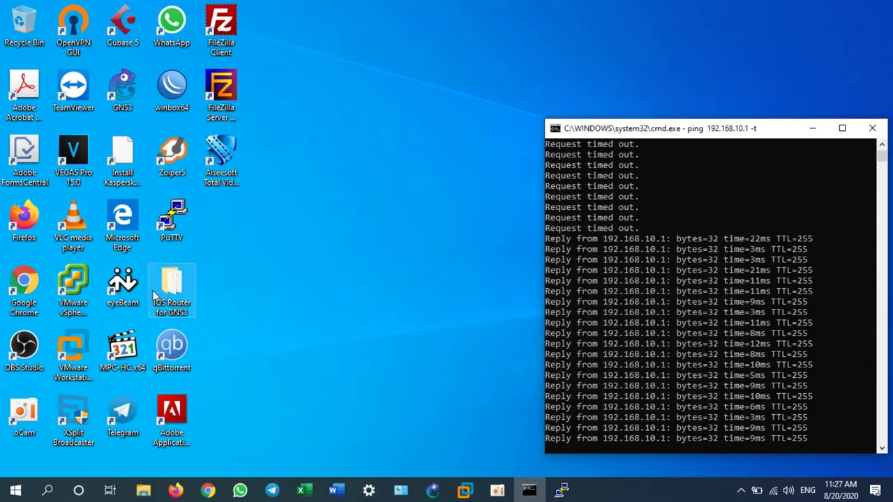
- Configure PuTTY for an SSH connection to 192.168.10.1 on port 22
{"action": "double_click", "coordinate": [178, 216]}
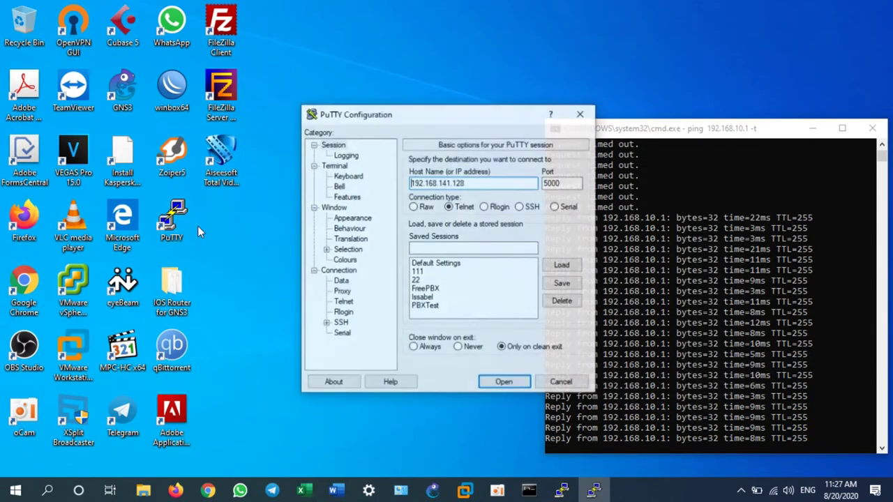
{"action": "double_click", "coordinate": [562, 183]}
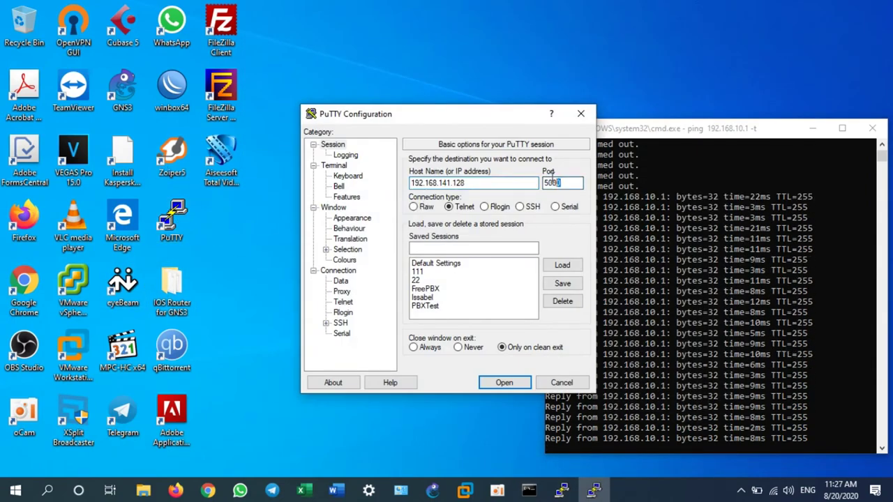
{"action": "type", "text": "22"}
{"action": "left_click", "coordinate": [474, 183]}
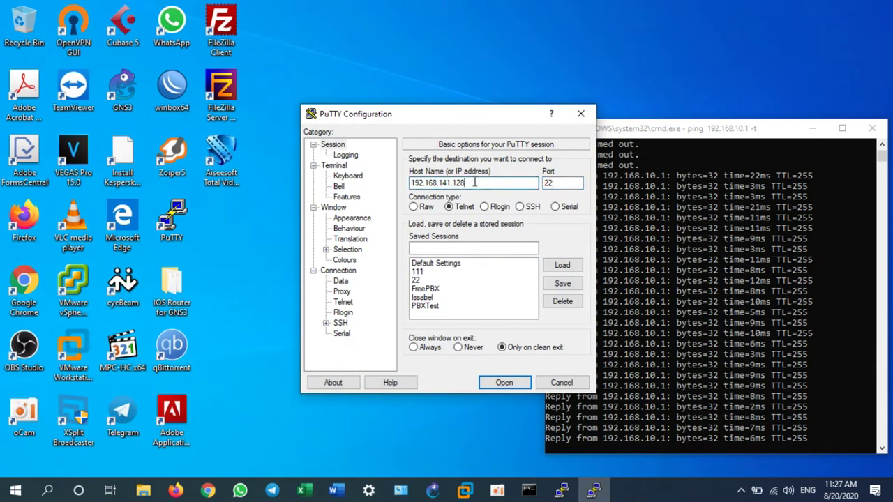
{"action": "key", "text": "BackSpace"}
{"action": "key", "text": "BackSpace"}
{"action": "key", "text": "BackSpace"}
{"action": "key", "text": "BackSpace"}
{"action": "key", "text": "BackSpace"}
{"action": "key", "text": "BackSpace"}
{"action": "type", "text": "0."}
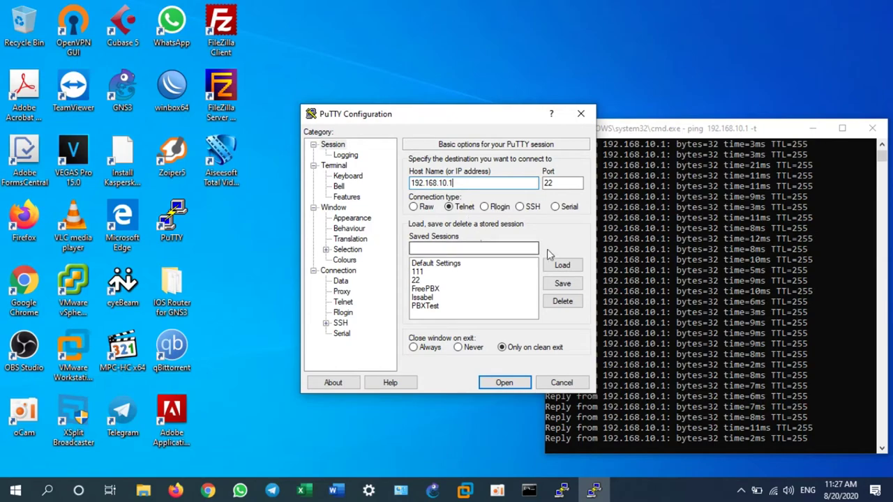
{"action": "left_click", "coordinate": [530, 210]}
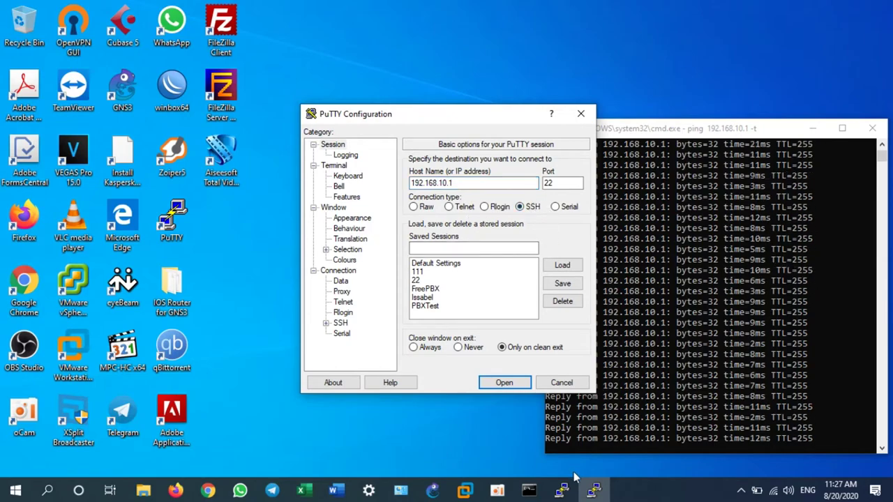
{"action": "left_click", "coordinate": [562, 492]}
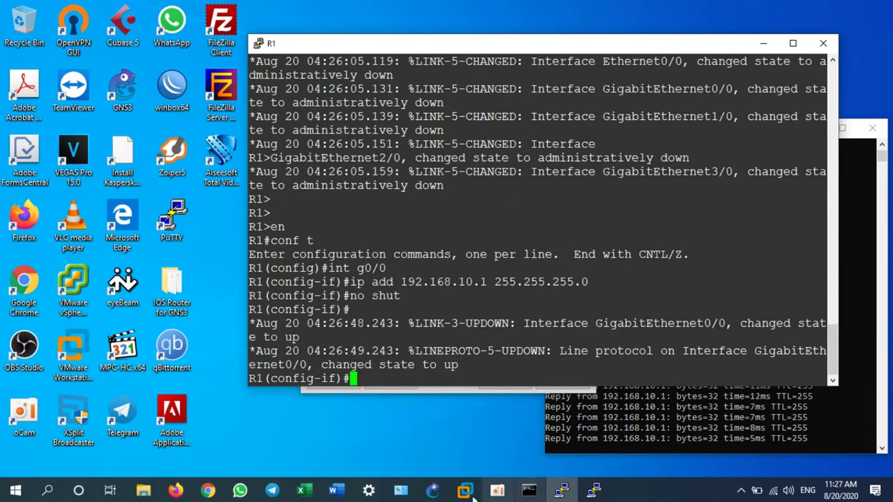
- Exit interface mode and rename the router to CoreRouter
{"action": "left_click", "coordinate": [433, 491]}
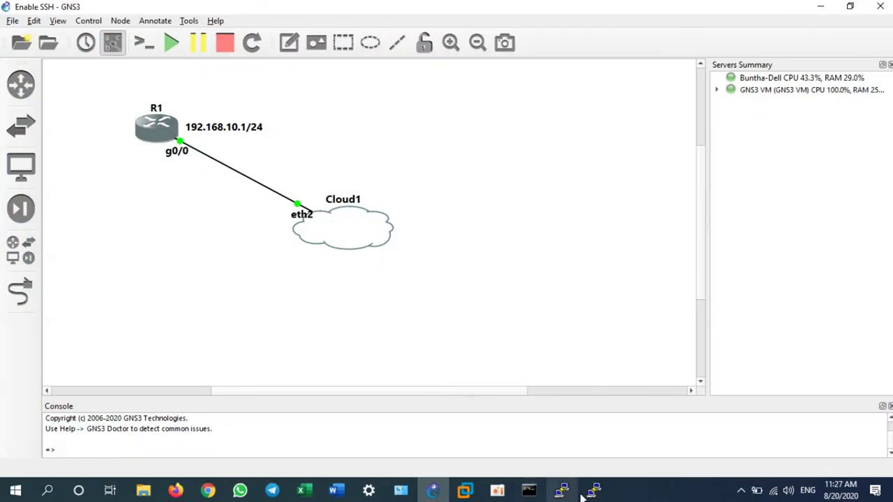
{"action": "left_click", "coordinate": [573, 494]}
{"action": "left_click_drag", "start_coordinate": [485, 47], "coordinate": [545, 50]}
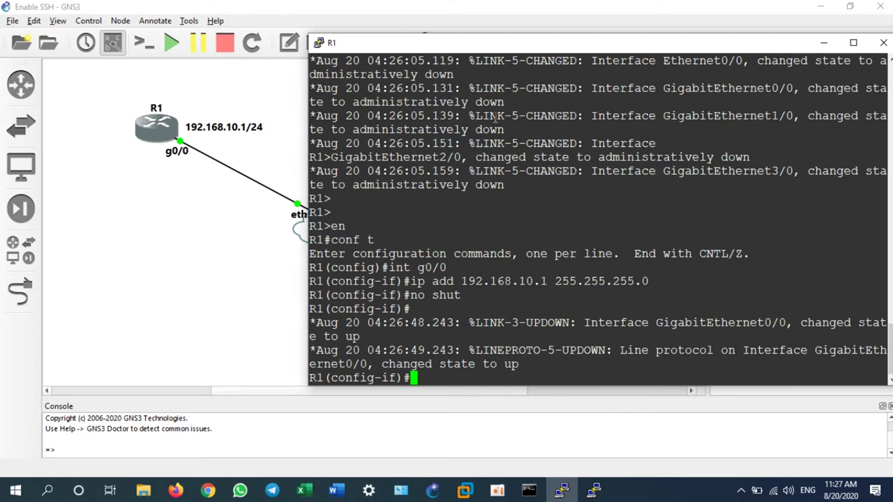
{"action": "type", "text": "exit"}
{"action": "key", "text": "Return"}
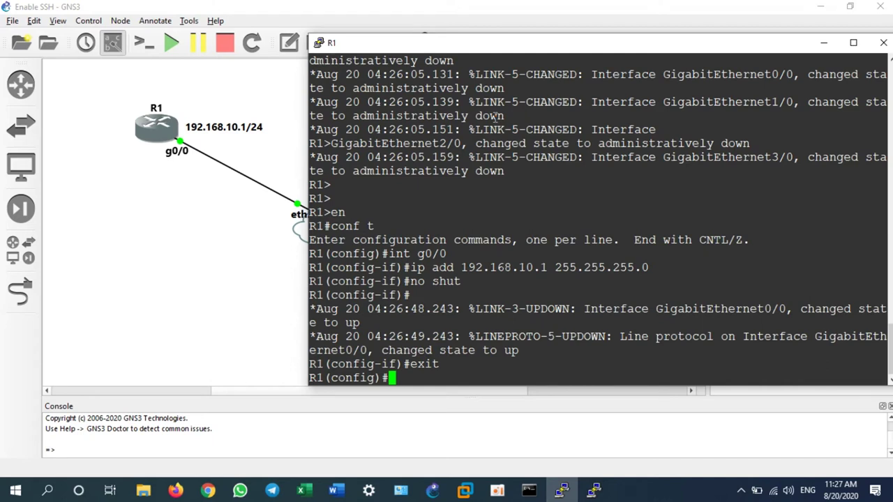
{"action": "type", "text": "han"}
{"action": "key", "text": "BackSpace"}
{"action": "key", "text": "BackSpace"}
{"action": "type", "text": "ostnam"}
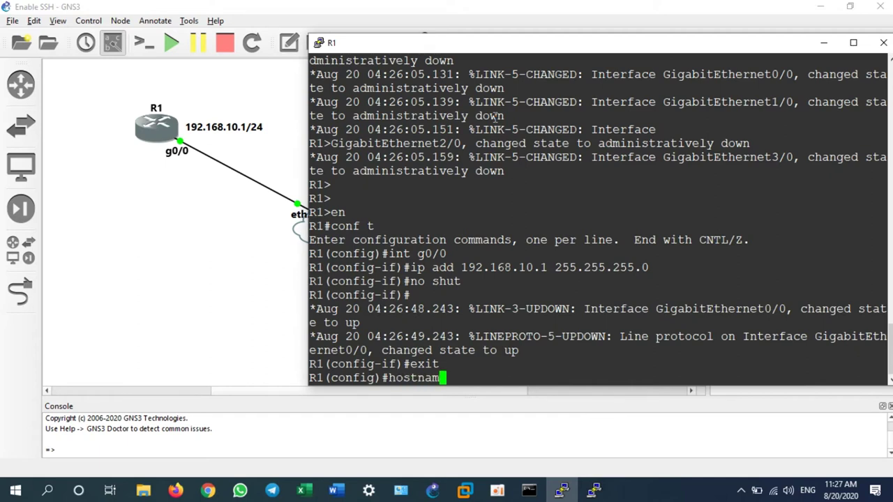
{"action": "type", "text": "e CoreRouter"}
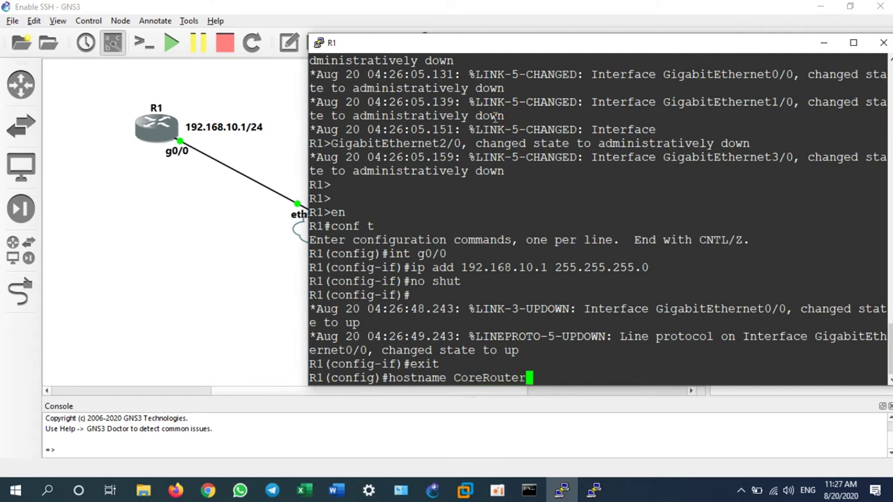
{"action": "key", "text": "Return"}
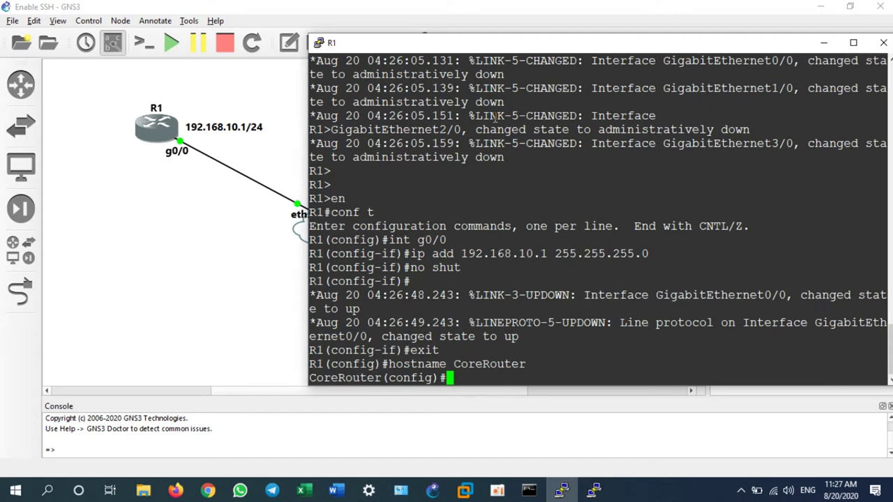
- Set the router's IP domain name to buntha.com
{"action": "type", "text": "ip doma"}
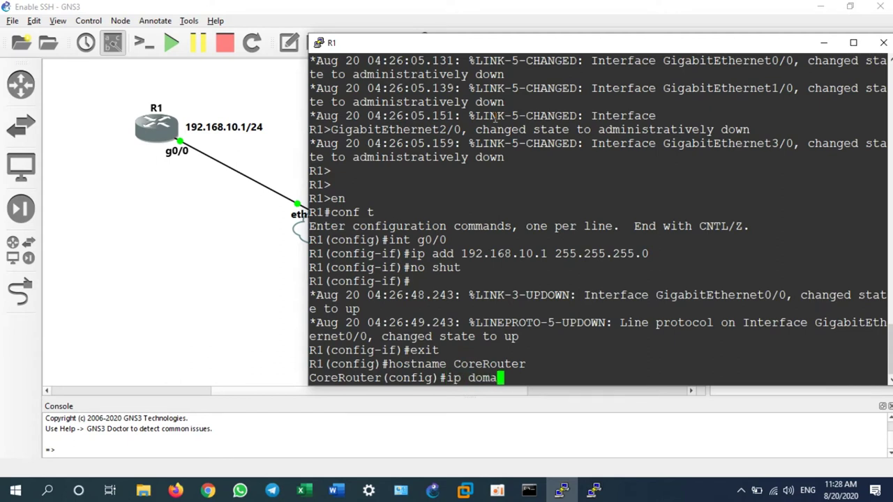
{"action": "type", "text": "in-name buntha.com"}
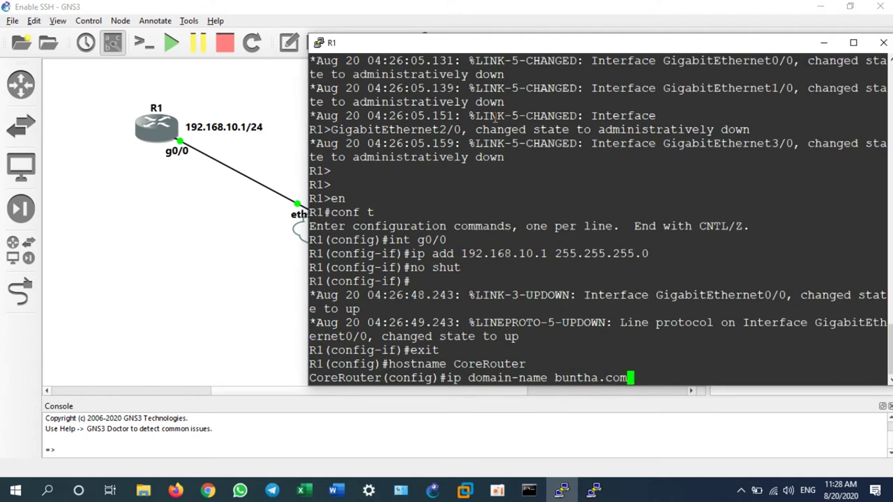
{"action": "key", "text": "Return"}
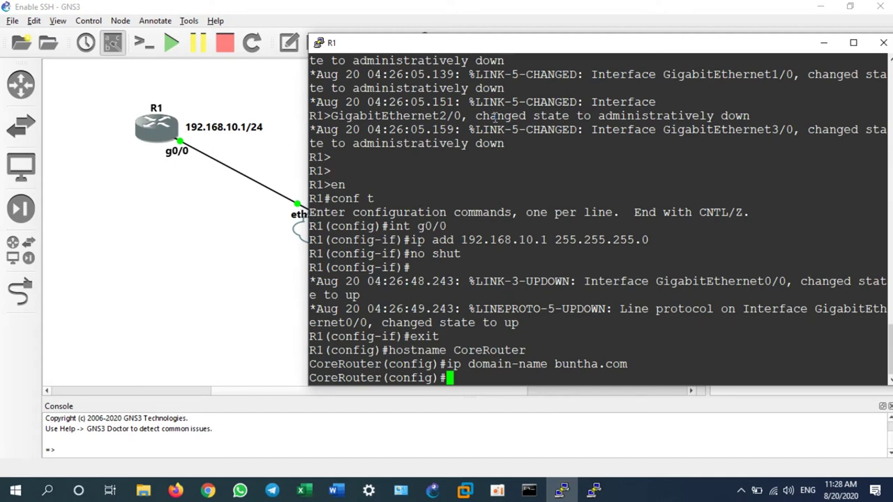
{"action": "type", "text": "crypto key genrat"}
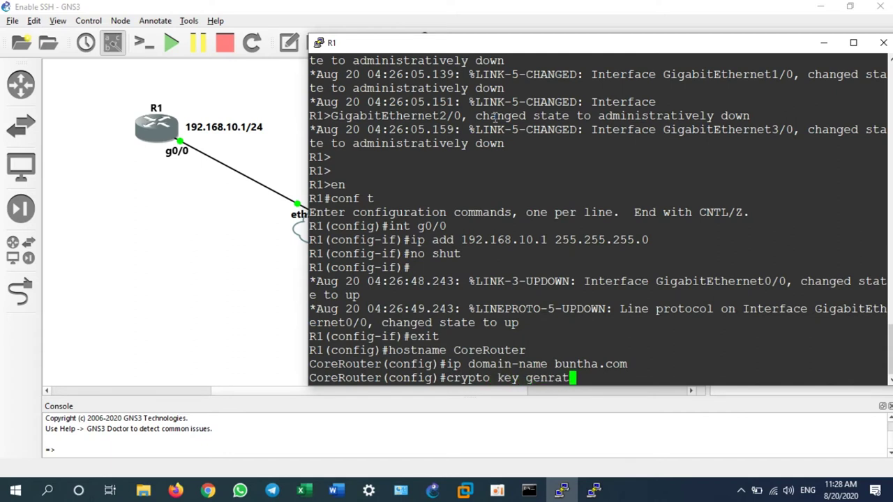
{"action": "type", "text": "e rsa"}
- Run 'crypto key generate rsa' on CoreRouter, fixing the 'genrate' typo, to reach the modulus prompt
{"action": "key", "text": "Return"}
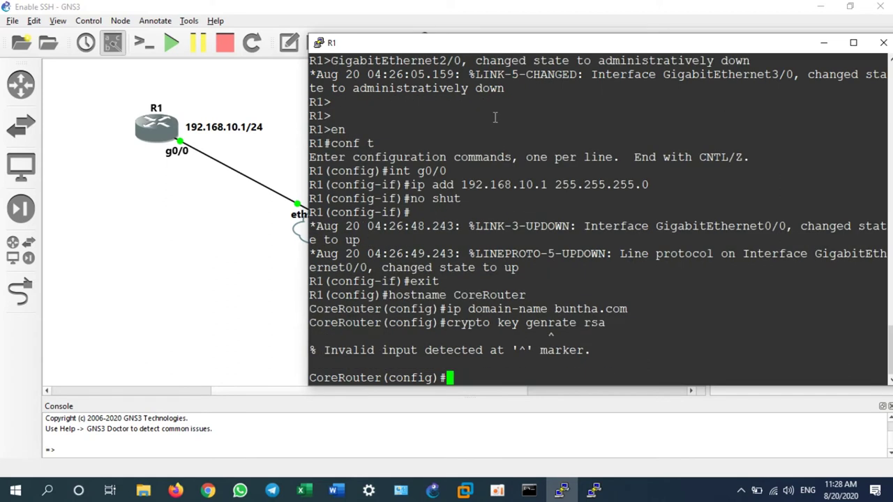
{"action": "key", "text": "Up"}
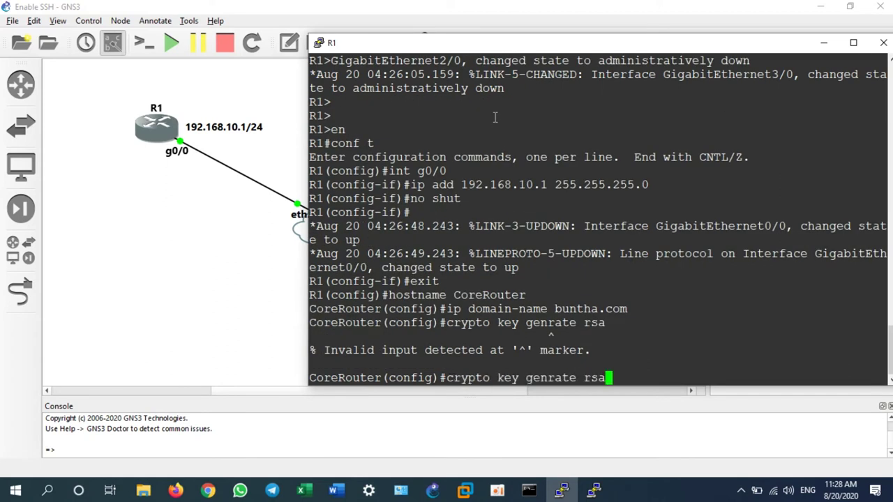
{"action": "key", "text": "Left"}
{"action": "key", "text": "Left"}
{"action": "key", "text": "Left"}
{"action": "key", "text": "Left"}
{"action": "key", "text": "Left"}
{"action": "key", "text": "Left"}
{"action": "key", "text": "Left"}
{"action": "key", "text": "Left"}
{"action": "key", "text": "Left"}
{"action": "key", "text": "Left"}
{"action": "key", "text": "Left"}
{"action": "key", "text": "Left"}
{"action": "key", "text": "Left"}
{"action": "key", "text": "Left"}
{"action": "key", "text": "Left"}
{"action": "key", "text": "Right"}
{"action": "key", "text": "Right"}
{"action": "key", "text": "Right"}
{"action": "key", "text": "Right"}
{"action": "key", "text": "Right"}
{"action": "key", "text": "Right"}
{"action": "key", "text": "Right"}
{"action": "type", "text": "e"}
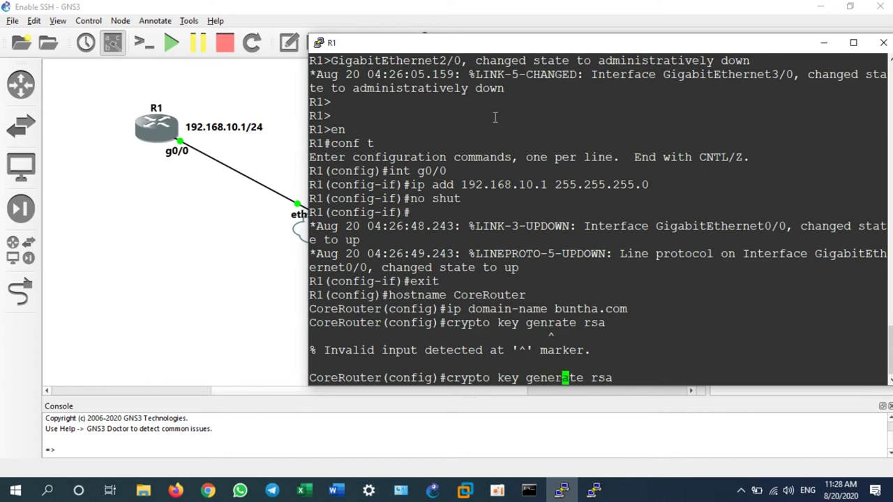
{"action": "key", "text": "Right"}
{"action": "key", "text": "Right"}
{"action": "key", "text": "Right"}
{"action": "key", "text": "Right"}
{"action": "key", "text": "Right"}
{"action": "key", "text": "Right"}
{"action": "key", "text": "Return"}
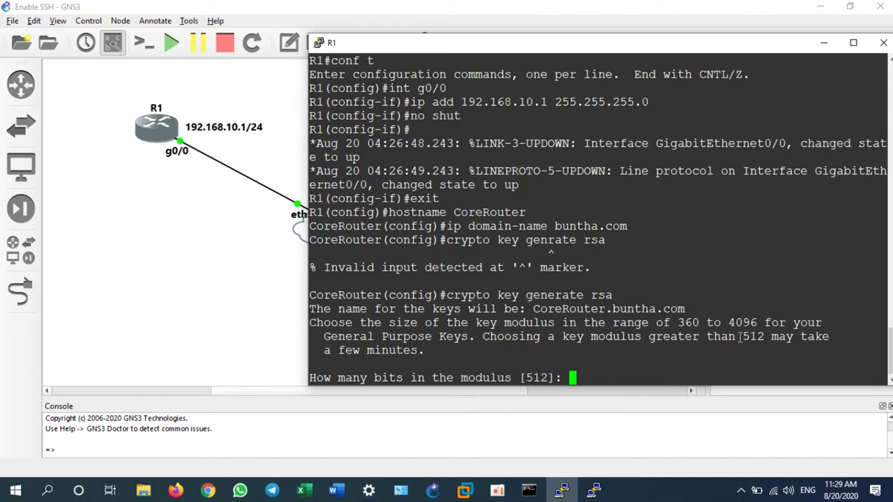
- Replace the 512 default with a 1024-bit modulus to generate the RSA keys, then type 'ip ssh version 2'
{"action": "type", "text": "1024"}
{"action": "key", "text": "Return"}
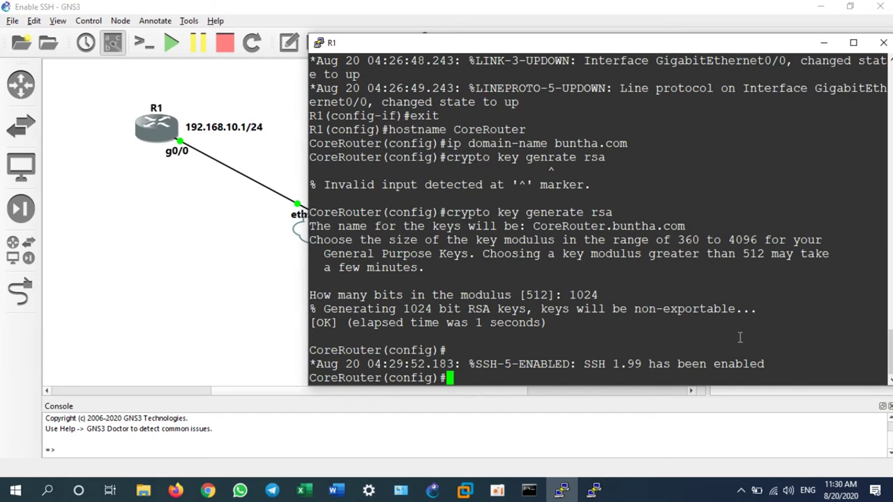
{"action": "type", "text": "ip ssh versio"}
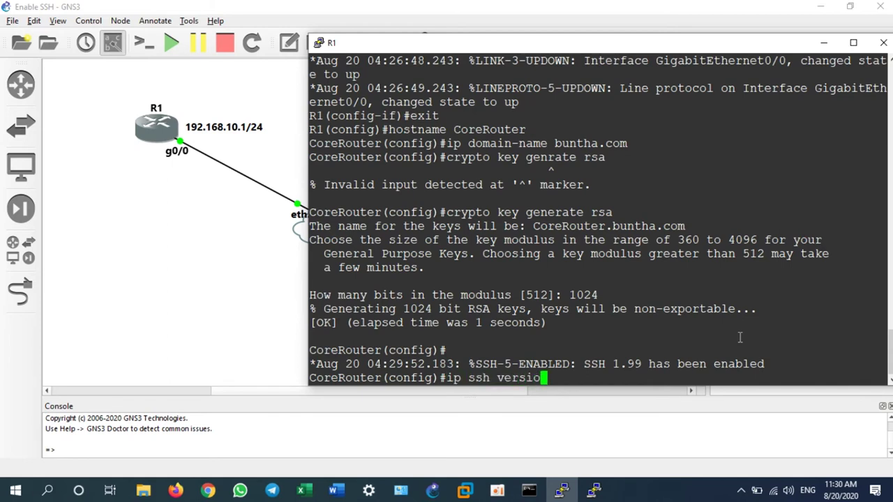
{"action": "type", "text": "n 2"}
- Apply 'ip ssh version 2', briefly bring up PuTTY, then return to the R1 console for 'line vty 0 4'
{"action": "key", "text": "Return"}
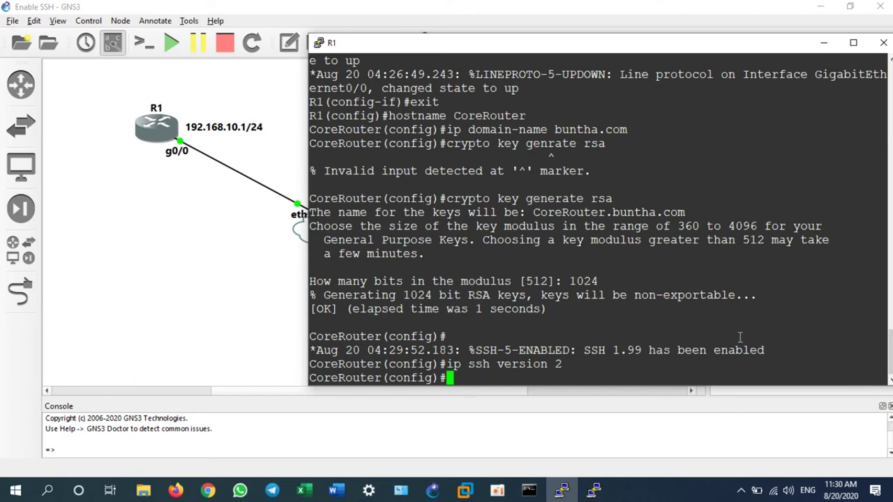
{"action": "left_click", "coordinate": [593, 490]}
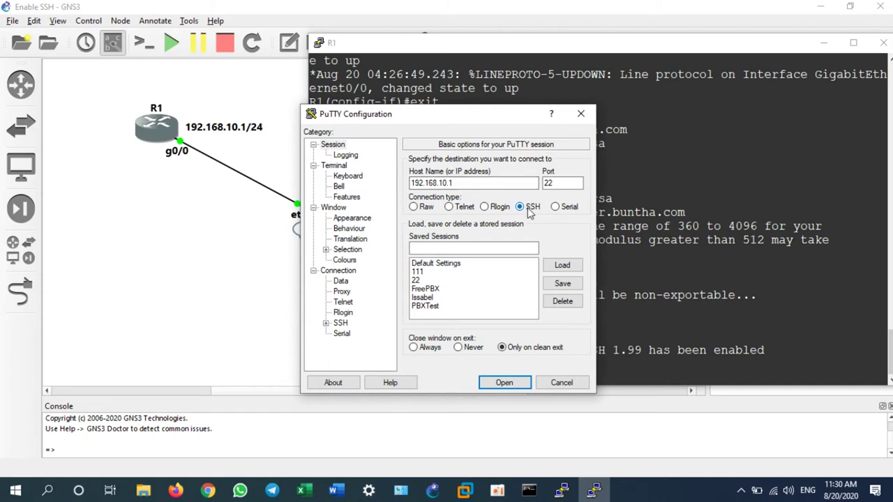
{"action": "left_click", "coordinate": [529, 50]}
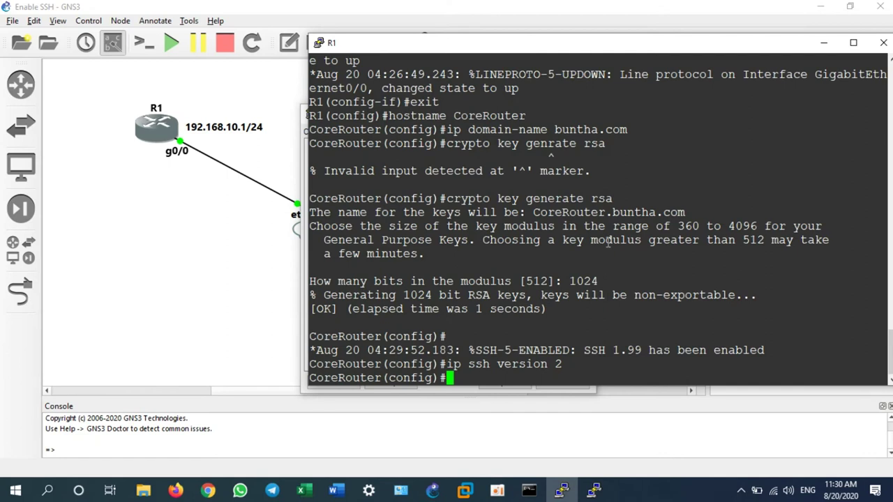
{"action": "type", "text": "line vty "}
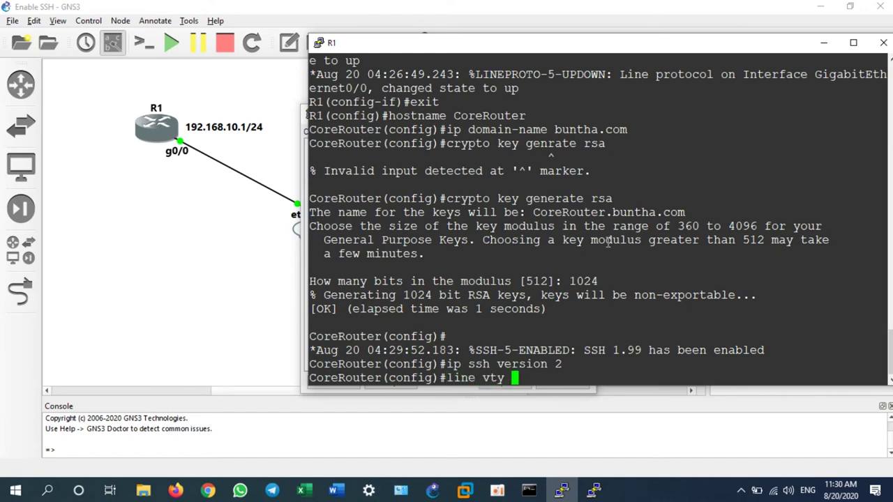
{"action": "type", "text": "0 4"}
- On vty lines 0 4 apply 'transport input ssh' and 'login local', then exit to global config
{"action": "key", "text": "Return"}
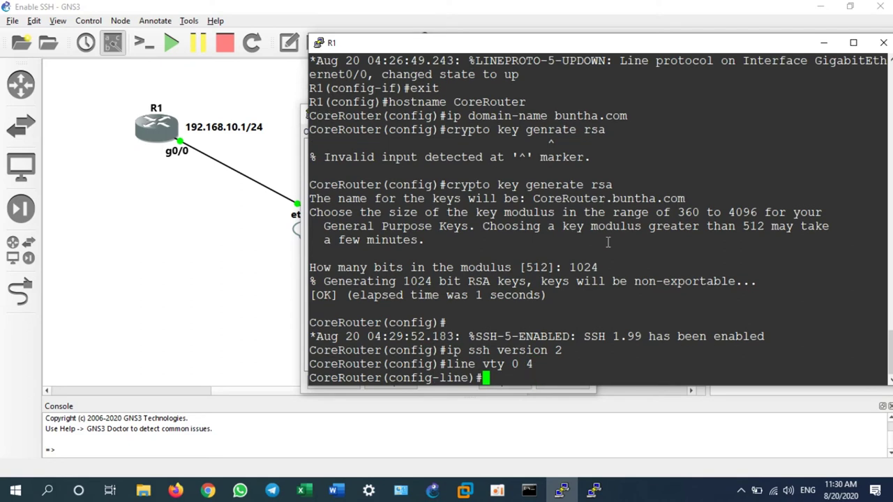
{"action": "type", "text": "transp"}
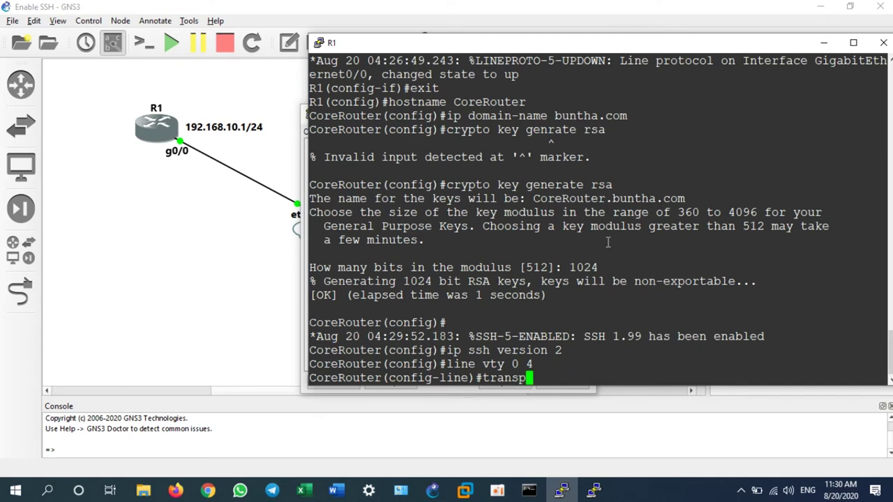
{"action": "type", "text": "ort input ssh"}
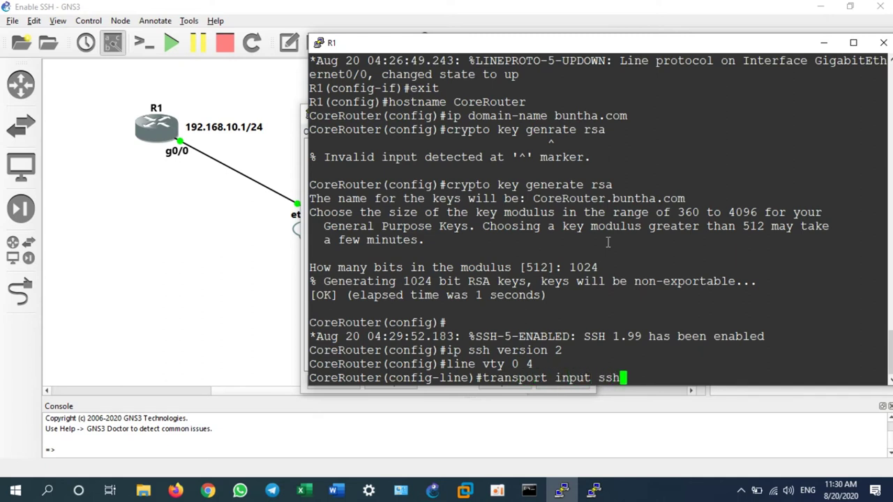
{"action": "key", "text": "Return"}
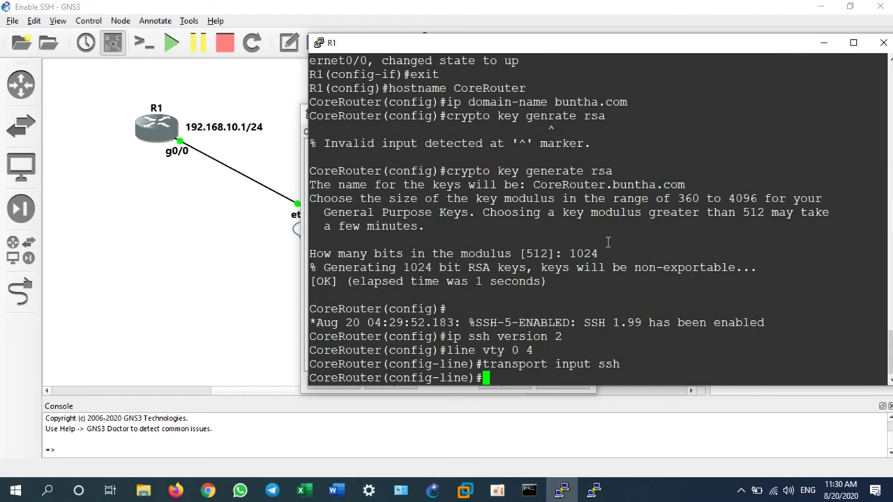
{"action": "type", "text": "login local"}
{"action": "key", "text": "Return"}
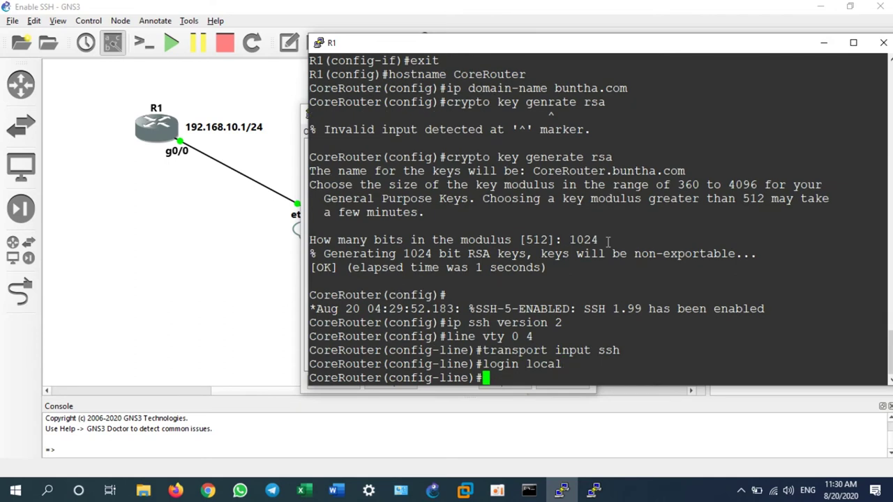
{"action": "type", "text": "exit"}
{"action": "key", "text": "Return"}
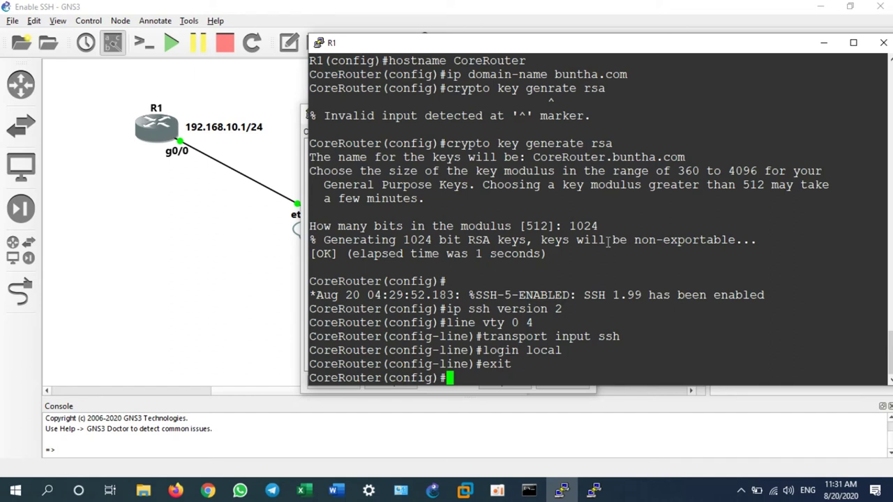
- Create the local user 'admin' with its password, correcting the 'password' keyword typo
{"action": "type", "text": "username "}
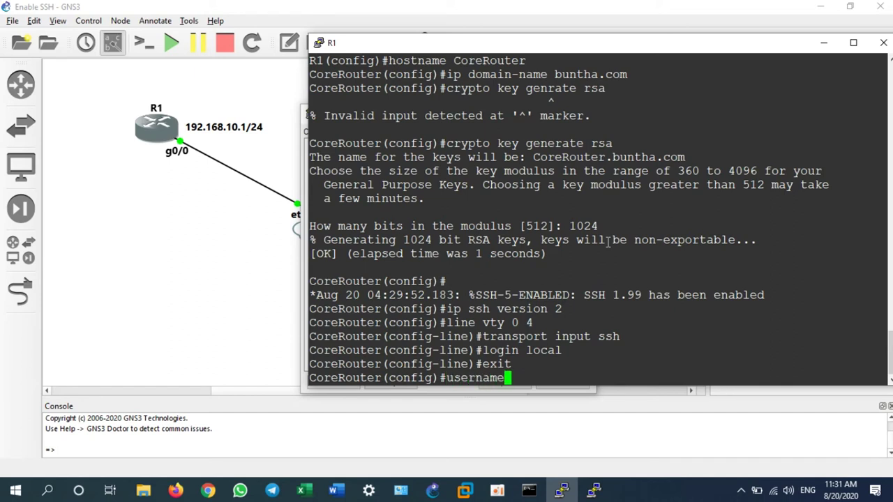
{"action": "type", "text": "admin"}
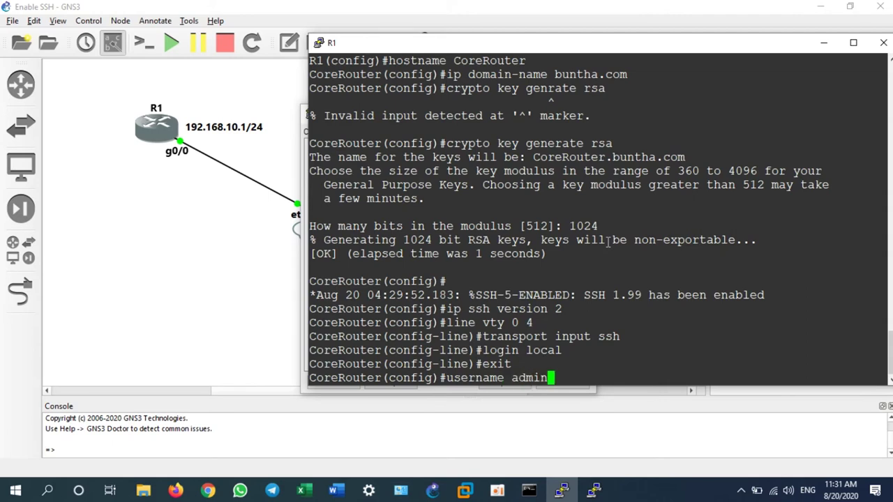
{"action": "type", "text": " pas"}
{"action": "key", "text": "BackSpace"}
{"action": "type", "text": "ssword "}
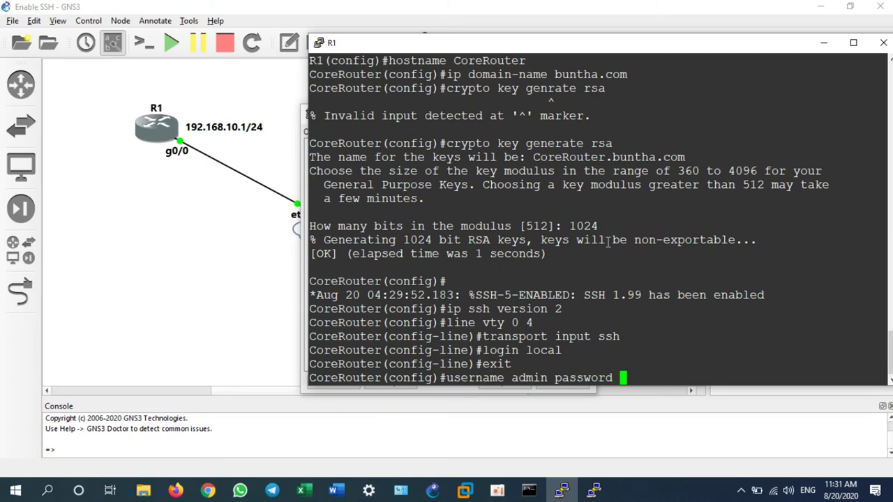
{"action": "type", "text": "cisco"}
{"action": "key", "text": "Return"}
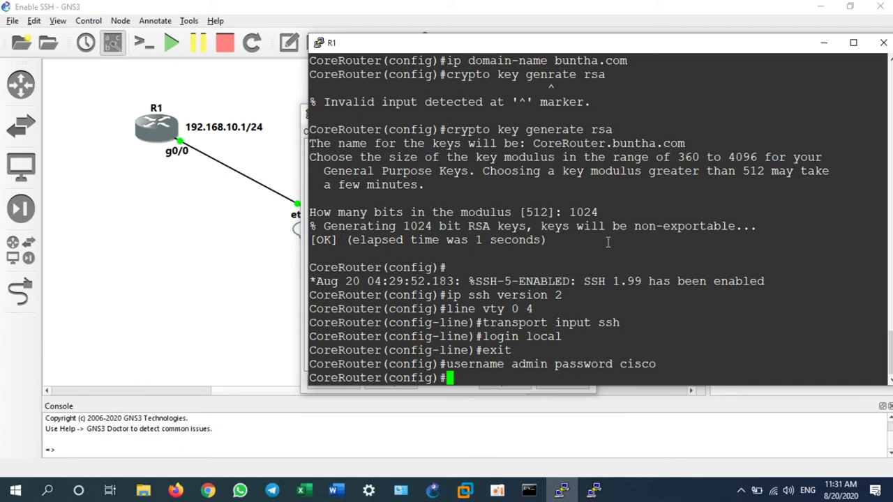
- Set the enable secret, fixing typos, and enter 'do sh run' to review the configuration
{"action": "type", "text": "enable secrete"}
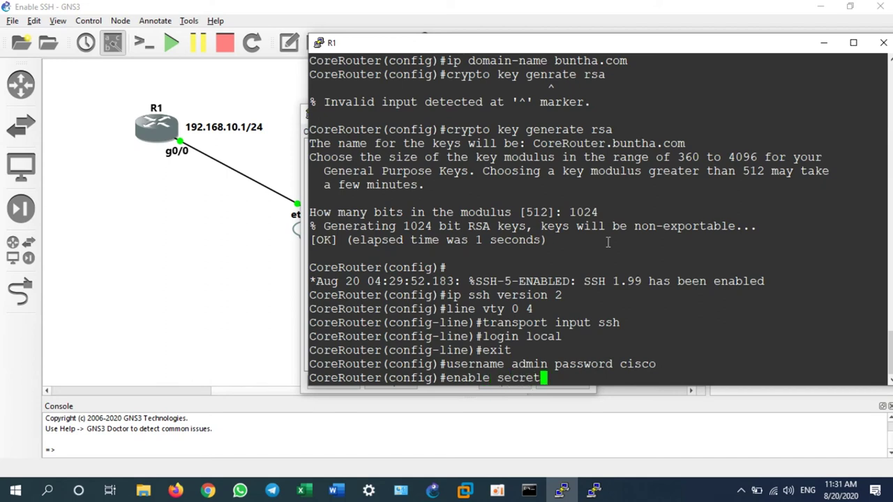
{"action": "key", "text": "BackSpace"}
{"action": "type", "text": "cisco"}
{"action": "key", "text": "Return"}
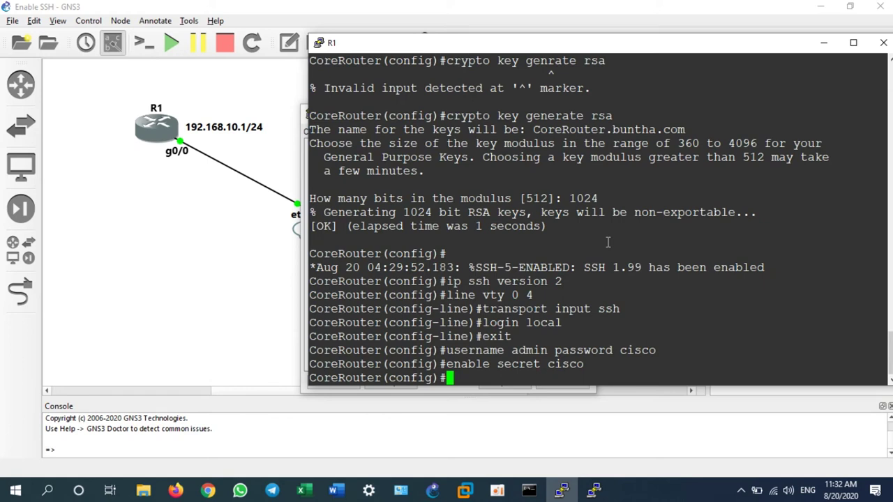
{"action": "type", "text": "do sh run"}
- Display the running configuration and page through it
{"action": "key", "text": "Return"}
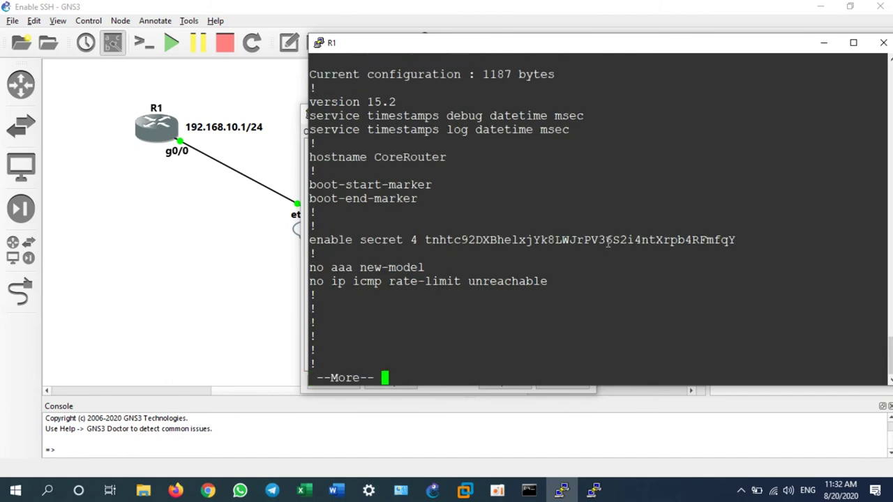
{"action": "key", "text": "space"}
{"action": "key", "text": "space"}
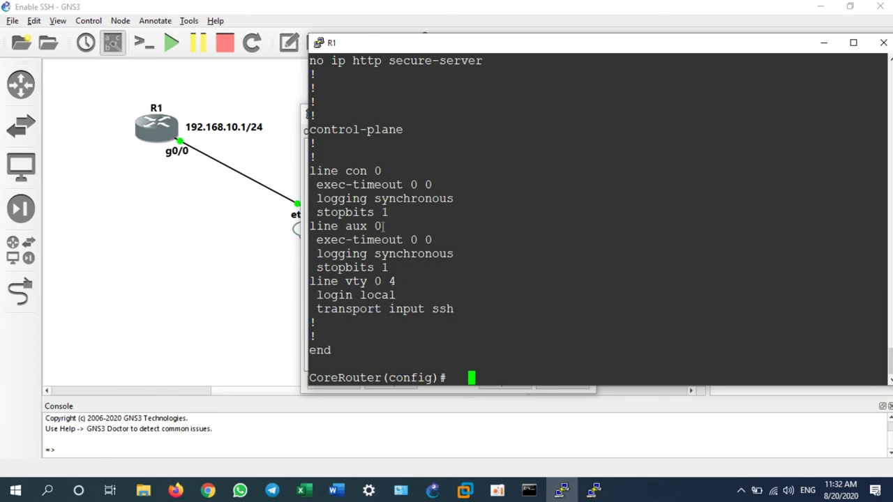
{"action": "scroll", "coordinate": [383, 235], "scroll_direction": "up", "scroll_amount": 4}
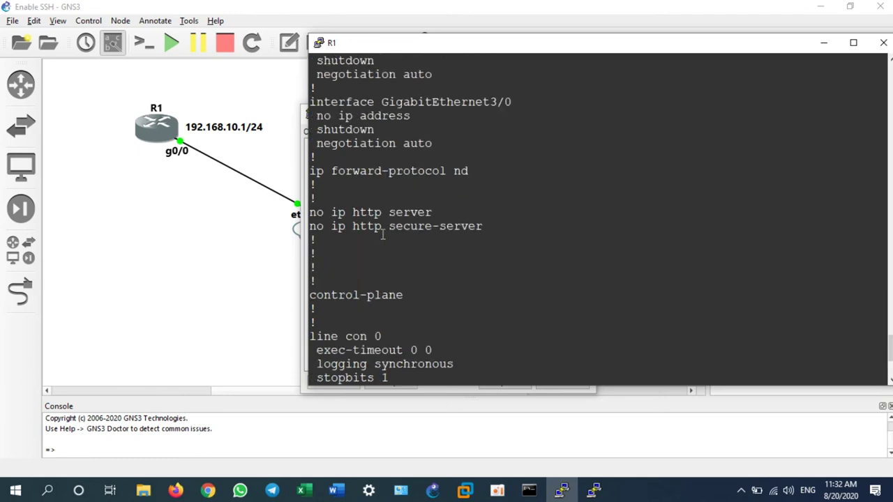
{"action": "scroll", "coordinate": [383, 235], "scroll_direction": "down", "scroll_amount": 4}
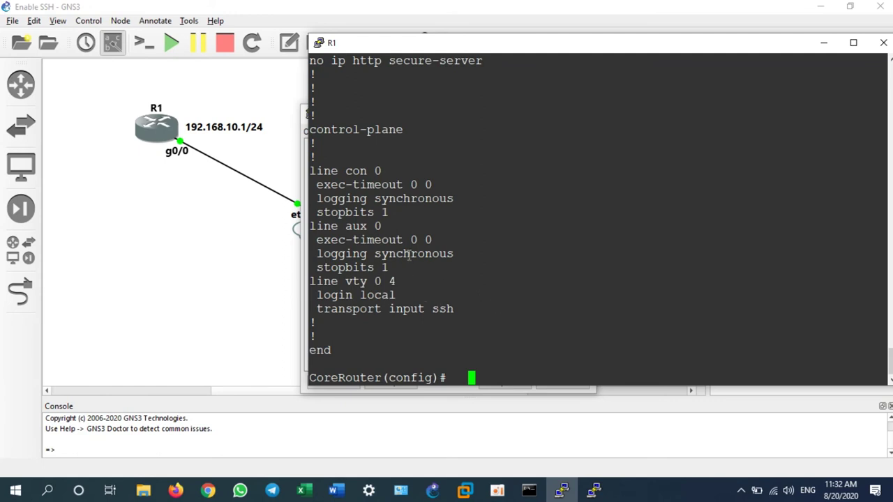
{"action": "key", "text": "BackSpace"}
{"action": "key", "text": "BackSpace"}
{"action": "key", "text": "BackSpace"}
- Enable 'service password-encryption' on CoreRouter using Tab completion
{"action": "type", "text": "service password"}
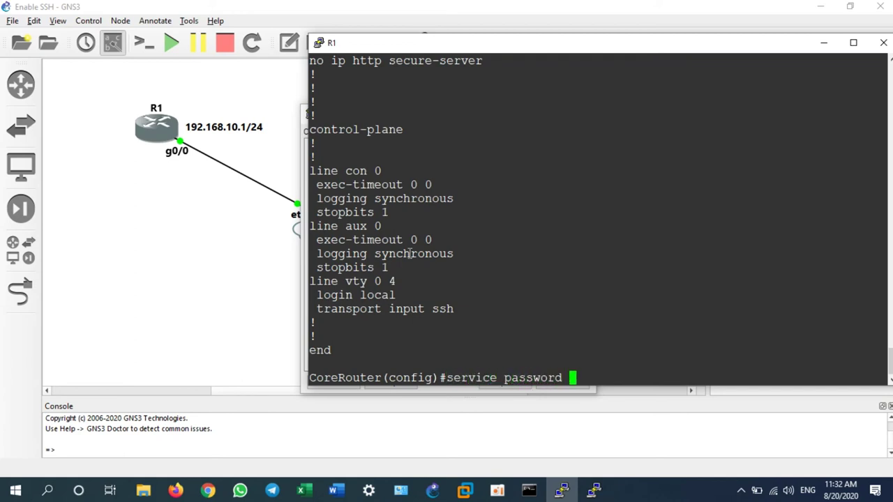
{"action": "key", "text": "BackSpace"}
{"action": "type", "text": "-"}
{"action": "key", "text": "Tab"}
{"action": "key", "text": "Return"}
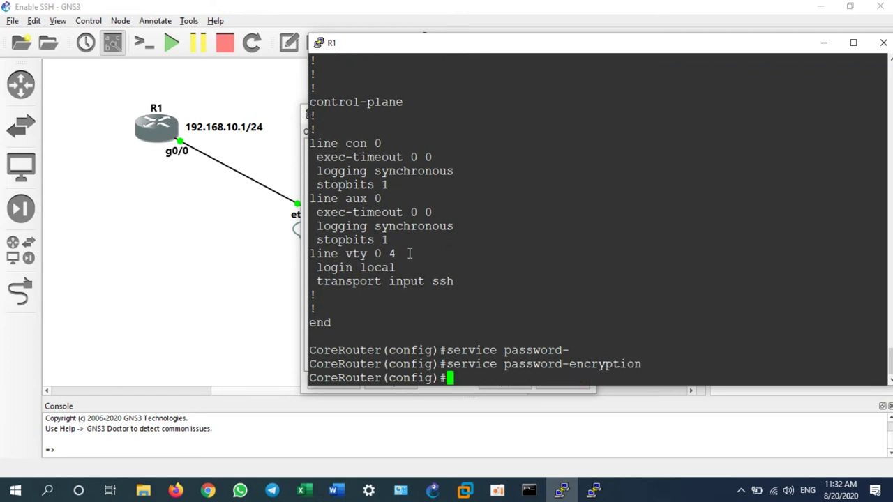
- Show the running configuration again to verify the encrypted secret and vty line settings
{"action": "type", "text": "do sh ru"}
{"action": "type", "text": "n"}
{"action": "key", "text": "Return"}
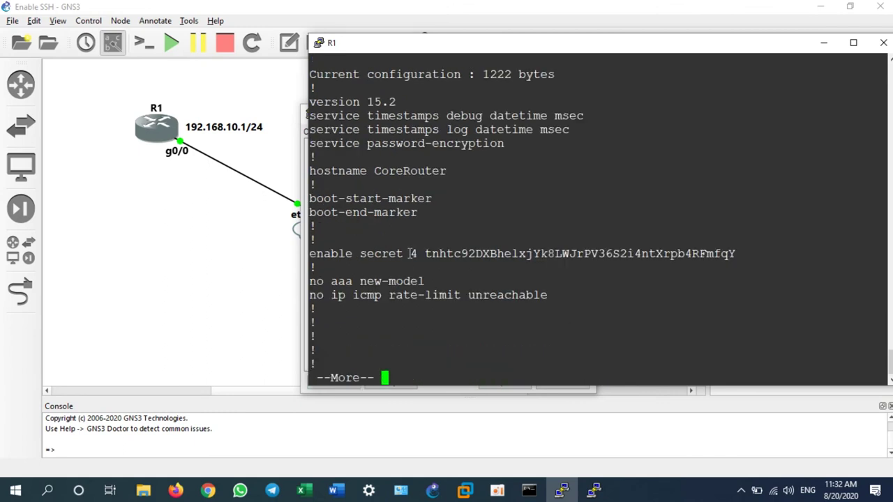
{"action": "key", "text": "space"}
{"action": "key", "text": "space"}
{"action": "key", "text": "BackSpace"}
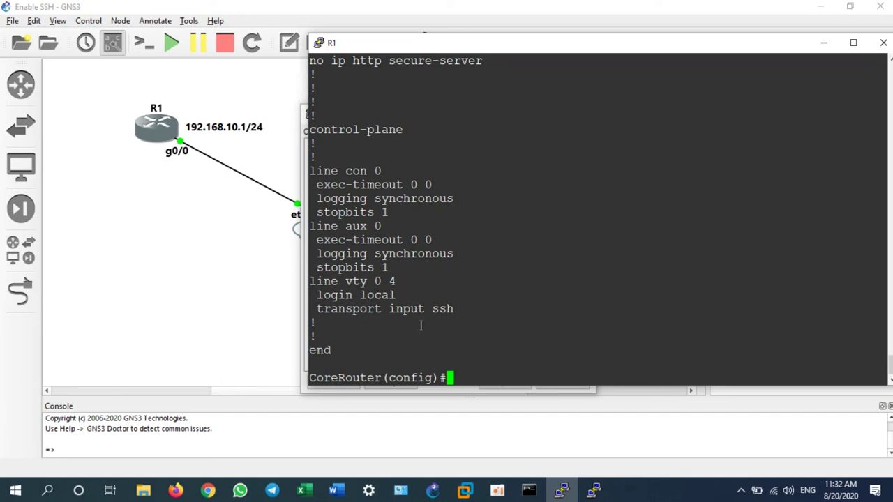
{"action": "left_click_drag", "start_coordinate": [460, 315], "coordinate": [304, 175]}
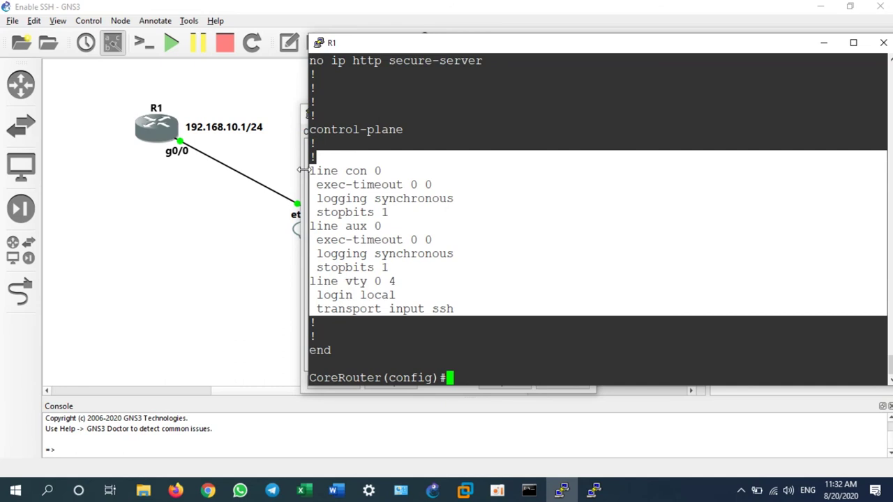
{"action": "left_click", "coordinate": [465, 375]}
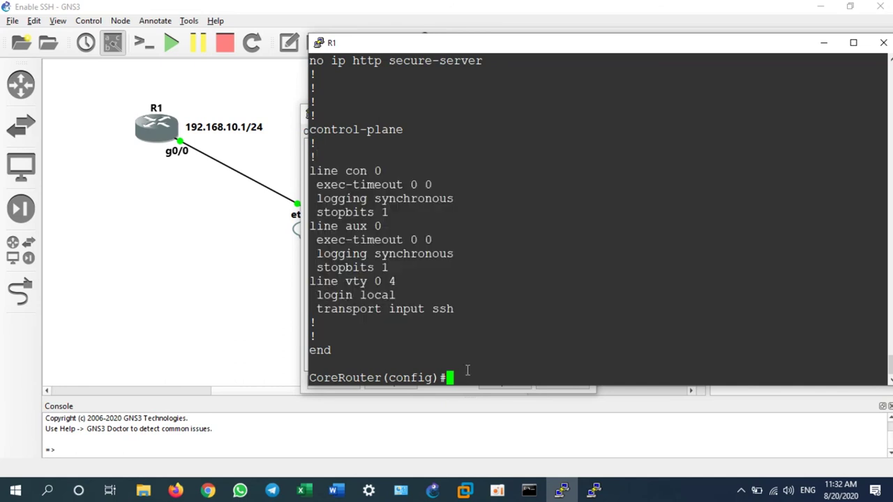
- Clear recalled history commands back to the prompt and close the R1 console
{"action": "key", "text": "Up"}
{"action": "key", "text": "Up"}
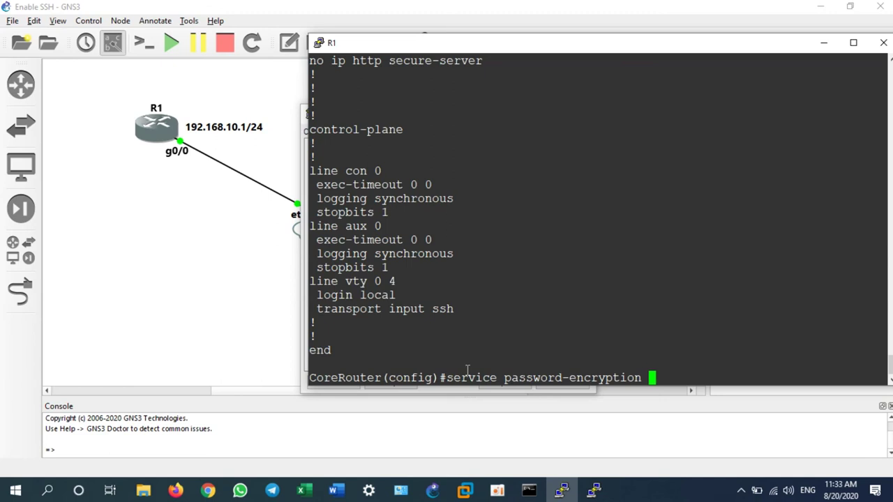
{"action": "key", "text": "BackSpace"}
{"action": "key", "text": "BackSpace"}
{"action": "key", "text": "BackSpace"}
{"action": "key", "text": "BackSpace"}
{"action": "key", "text": "BackSpace"}
{"action": "key", "text": "BackSpace"}
{"action": "key", "text": "BackSpace"}
{"action": "key", "text": "BackSpace"}
{"action": "key", "text": "BackSpace"}
{"action": "key", "text": "BackSpace"}
{"action": "key", "text": "BackSpace"}
{"action": "key", "text": "BackSpace"}
{"action": "key", "text": "BackSpace"}
{"action": "key", "text": "BackSpace"}
{"action": "key", "text": "BackSpace"}
{"action": "key", "text": "BackSpace"}
{"action": "key", "text": "BackSpace"}
{"action": "key", "text": "BackSpace"}
{"action": "key", "text": "BackSpace"}
{"action": "key", "text": "BackSpace"}
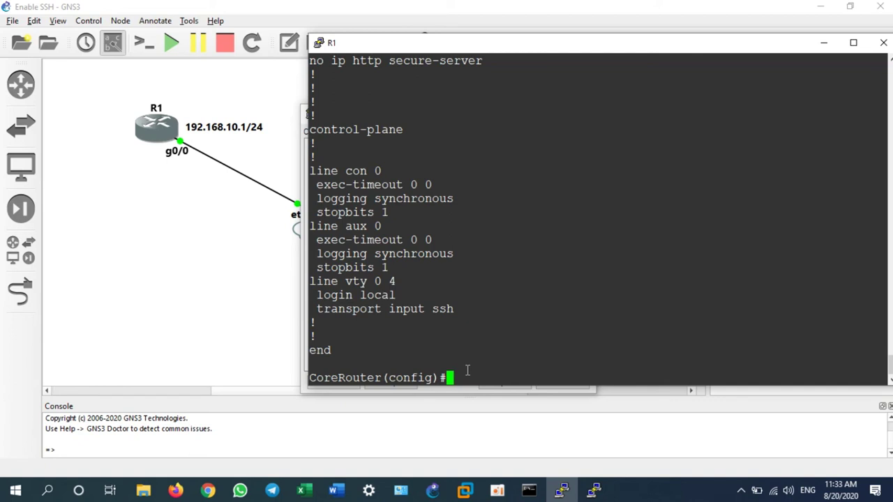
{"action": "type", "text": "do sh run"}
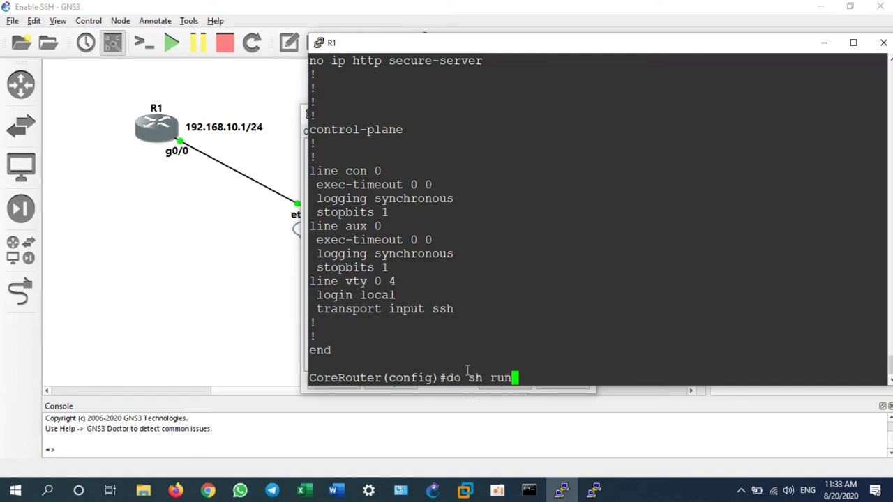
{"action": "key", "text": "Up"}
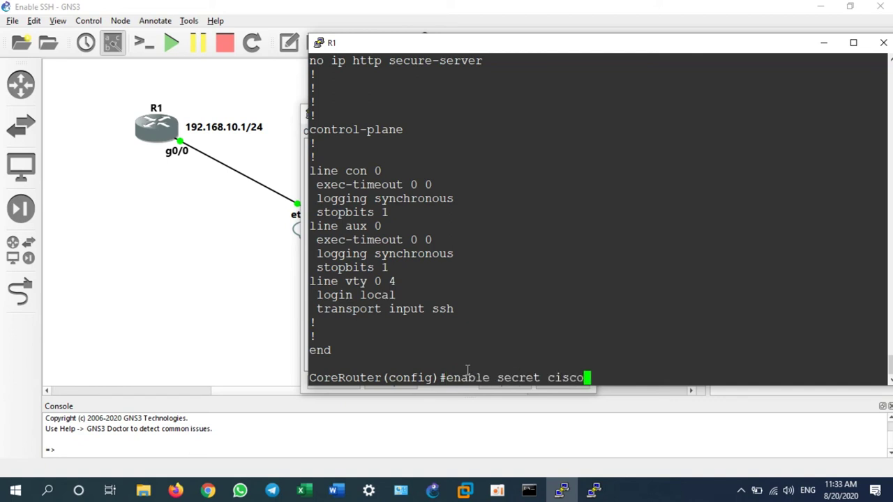
{"action": "key", "text": "Up"}
{"action": "key", "text": "Up"}
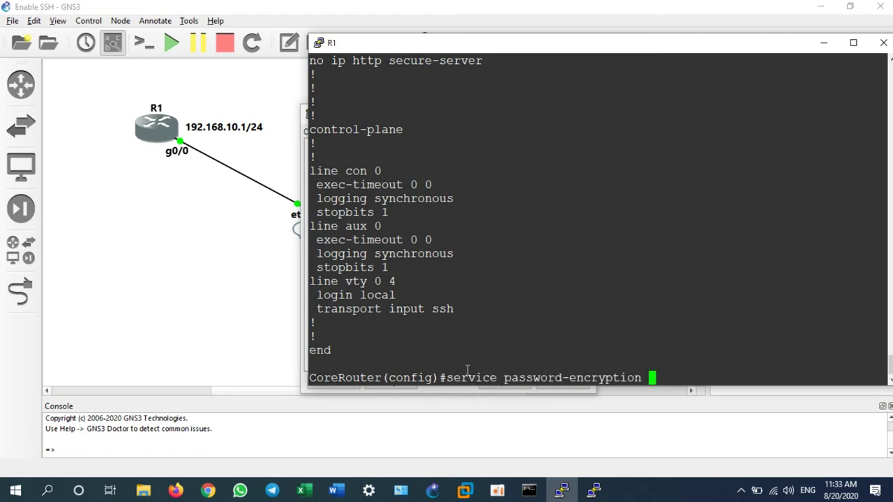
{"action": "key", "text": "BackSpace"}
{"action": "key", "text": "BackSpace"}
{"action": "key", "text": "BackSpace"}
{"action": "key", "text": "BackSpace"}
{"action": "key", "text": "BackSpace"}
{"action": "key", "text": "BackSpace"}
{"action": "key", "text": "BackSpace"}
{"action": "key", "text": "BackSpace"}
{"action": "key", "text": "BackSpace"}
{"action": "key", "text": "BackSpace"}
{"action": "key", "text": "BackSpace"}
{"action": "key", "text": "BackSpace"}
{"action": "key", "text": "BackSpace"}
{"action": "key", "text": "BackSpace"}
{"action": "key", "text": "BackSpace"}
{"action": "key", "text": "BackSpace"}
{"action": "key", "text": "BackSpace"}
{"action": "key", "text": "BackSpace"}
{"action": "key", "text": "BackSpace"}
{"action": "key", "text": "BackSpace"}
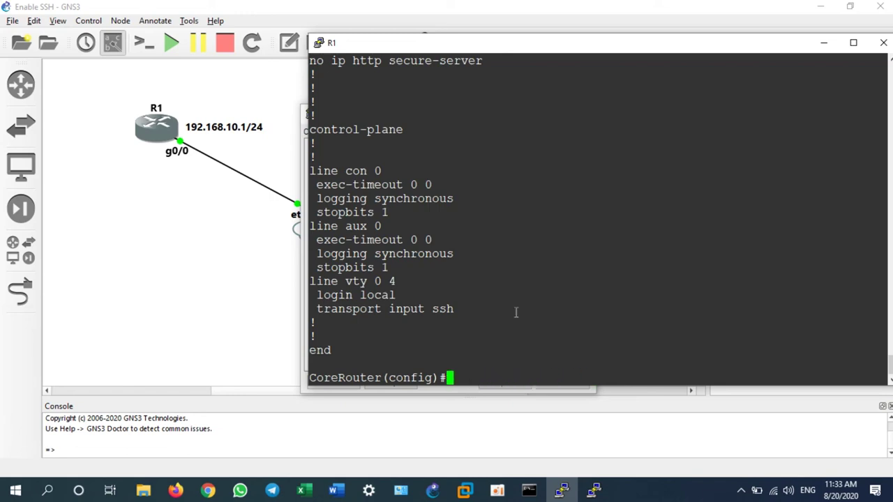
{"action": "left_click", "coordinate": [883, 43]}
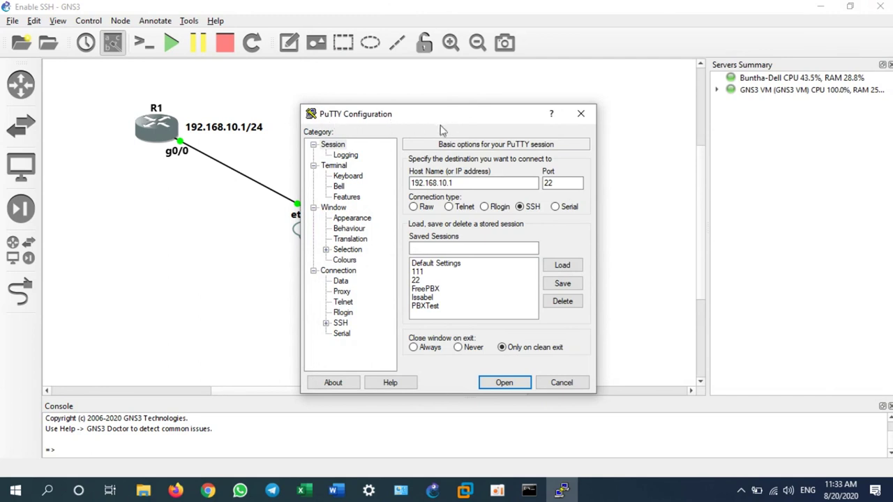
- Connect PuTTY over SSH to 192.168.10.1 port 22 and accept the router's host key
{"action": "left_click_drag", "start_coordinate": [441, 118], "coordinate": [541, 83]}
{"action": "left_click_drag", "start_coordinate": [581, 148], "coordinate": [489, 151]}
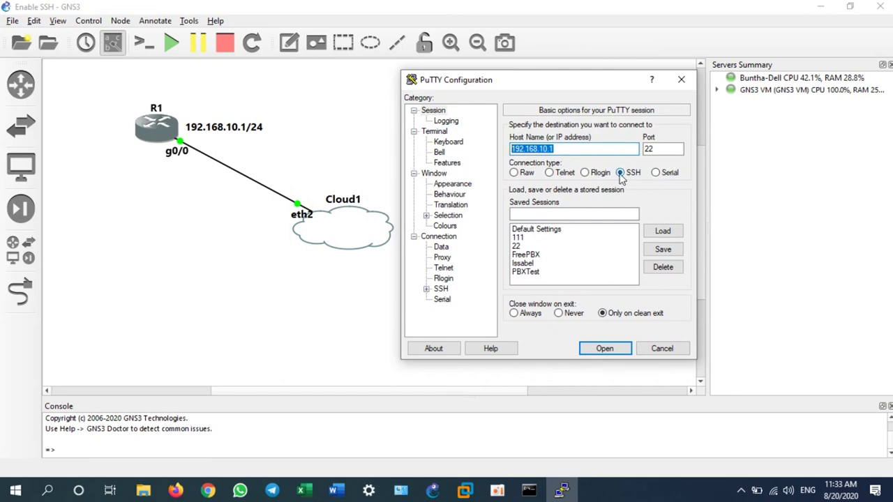
{"action": "left_click", "coordinate": [620, 174]}
{"action": "left_click", "coordinate": [655, 149]}
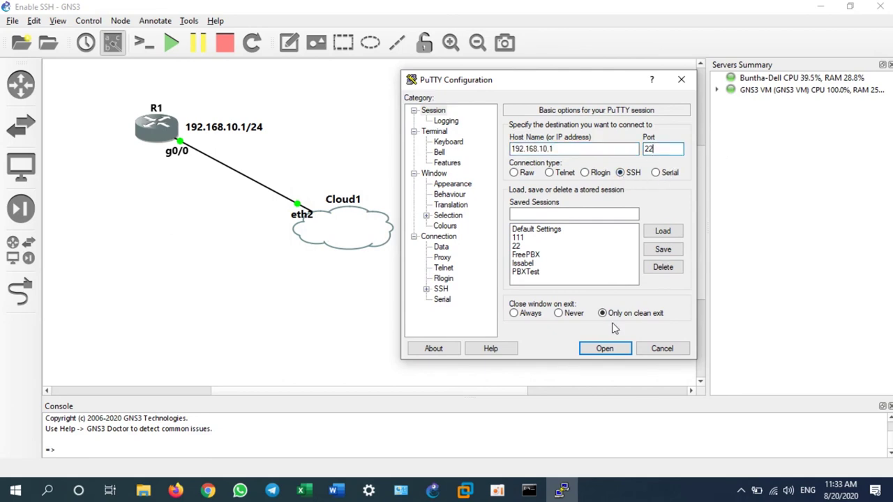
{"action": "left_click", "coordinate": [612, 351]}
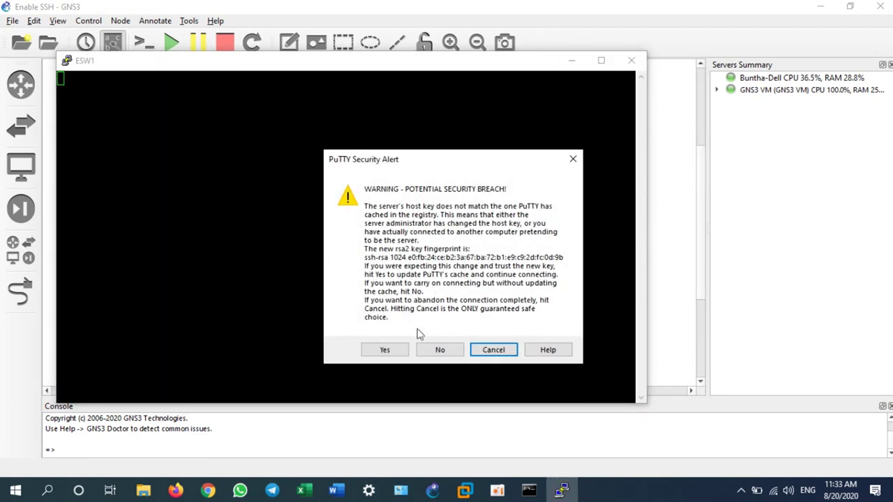
{"action": "left_click", "coordinate": [392, 350]}
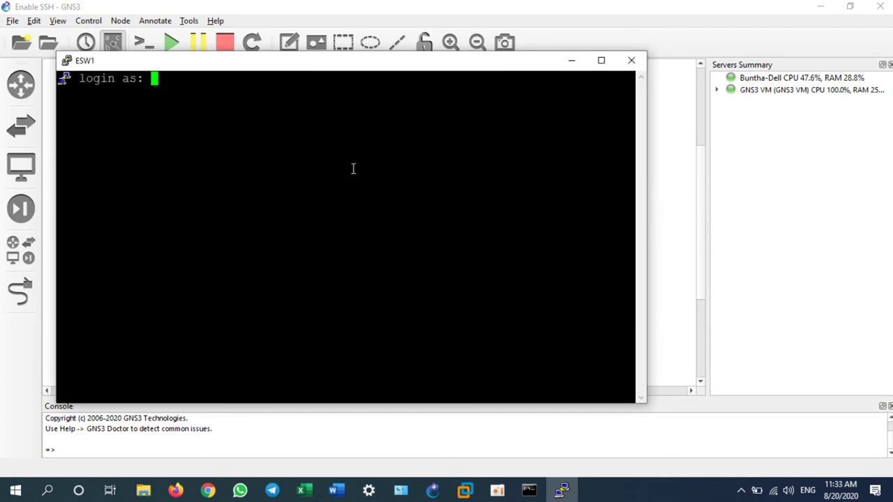
- Log in as 'admin' and reach the CoreRouter# privileged prompt with the enable secret
{"action": "type", "text": "admin"}
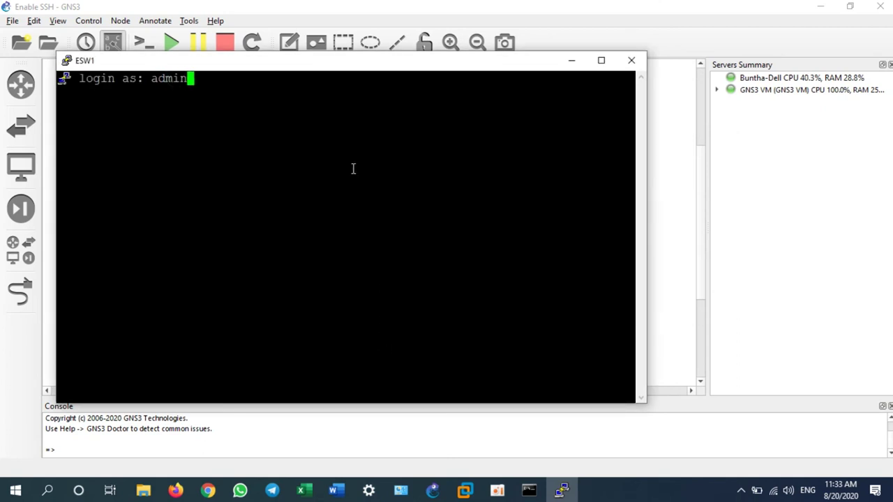
{"action": "key", "text": "Return"}
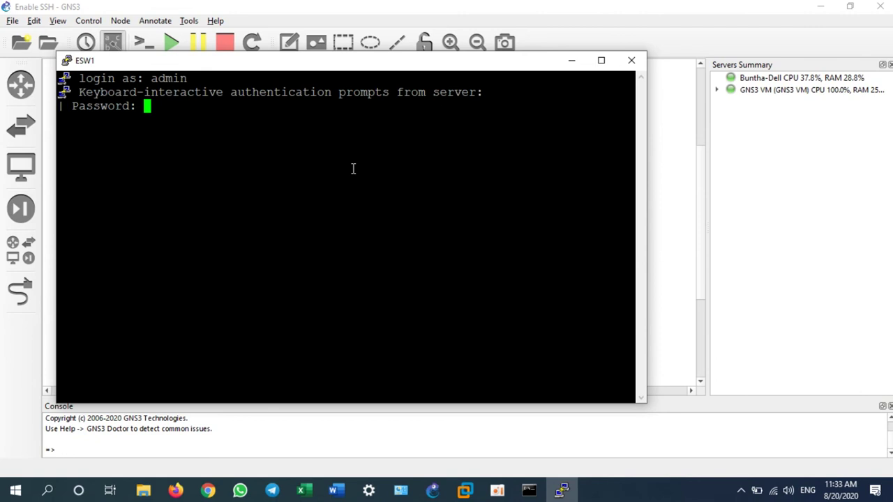
{"action": "key", "text": "Return"}
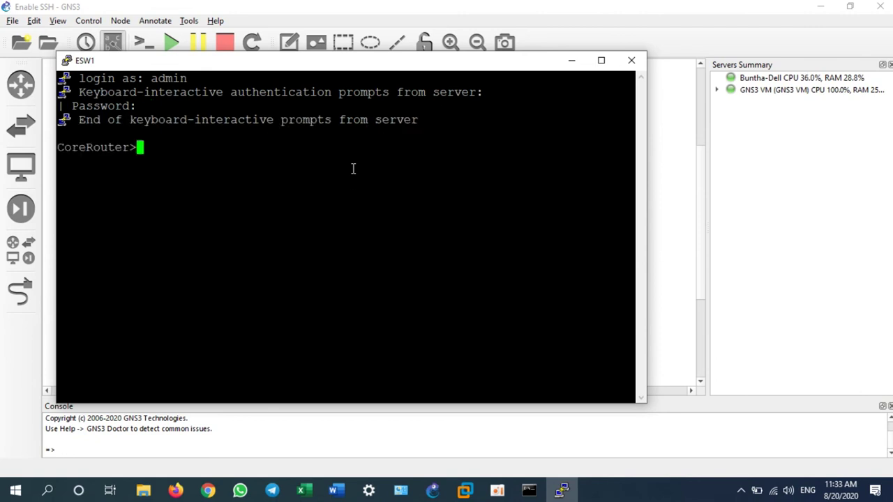
{"action": "type", "text": "en"}
{"action": "key", "text": "Return"}
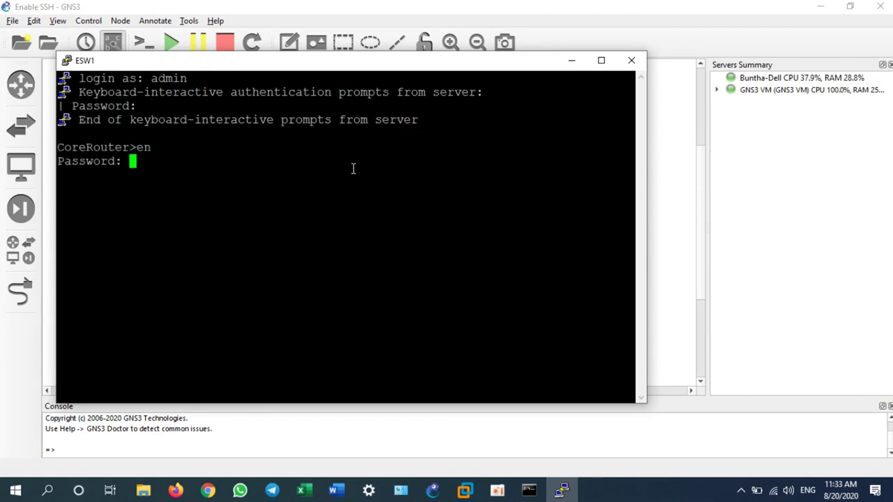
{"action": "key", "text": "Return"}
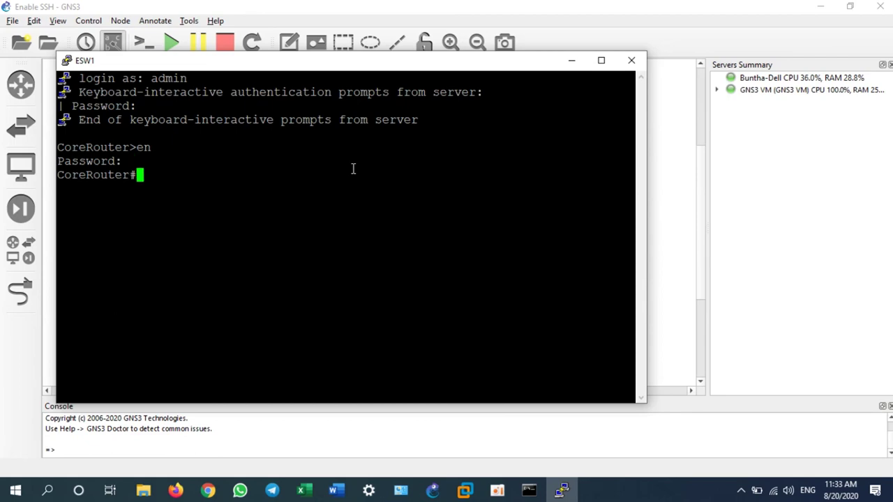
{"action": "left_click", "coordinate": [820, 7]}
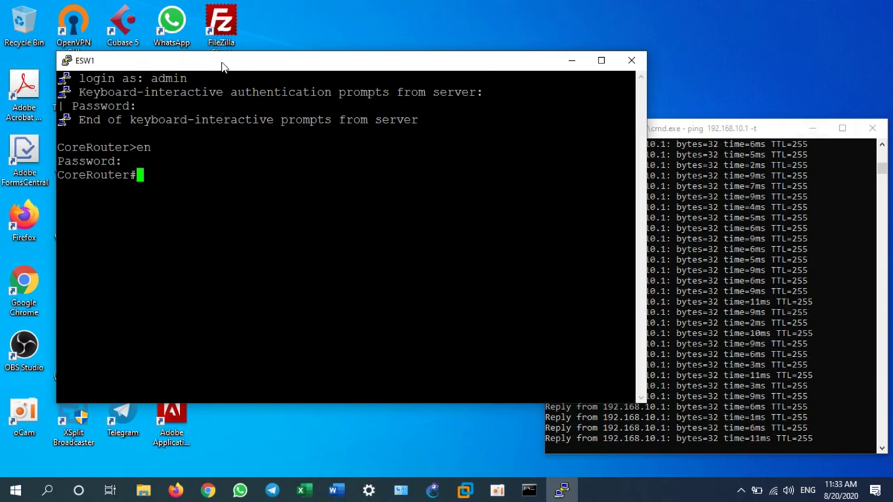
- Move aside and minimize the SSH session window, then restore the GNS3 topology window
{"action": "left_click_drag", "start_coordinate": [222, 65], "coordinate": [282, 78]}
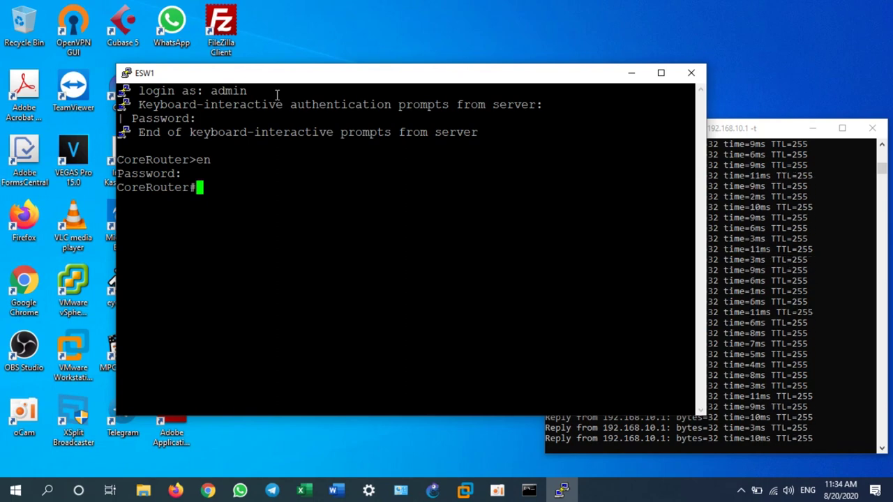
{"action": "left_click", "coordinate": [631, 72]}
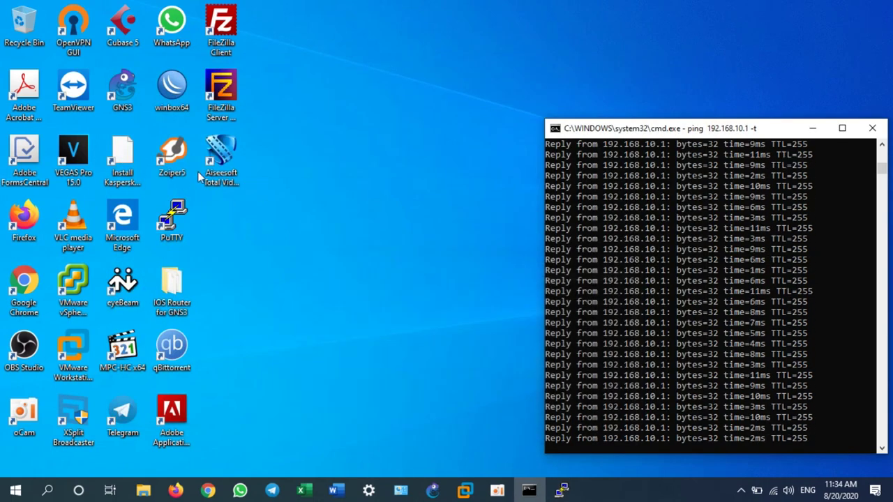
{"action": "left_click", "coordinate": [171, 222]}
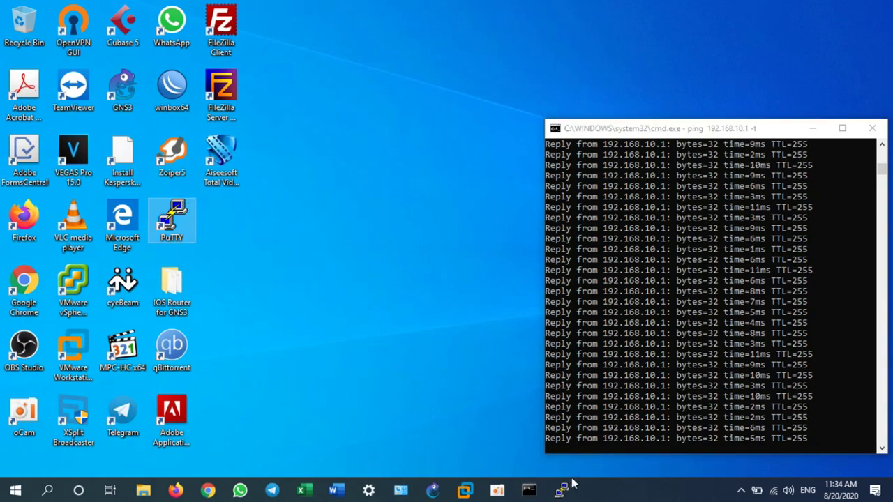
{"action": "left_click", "coordinate": [433, 492]}
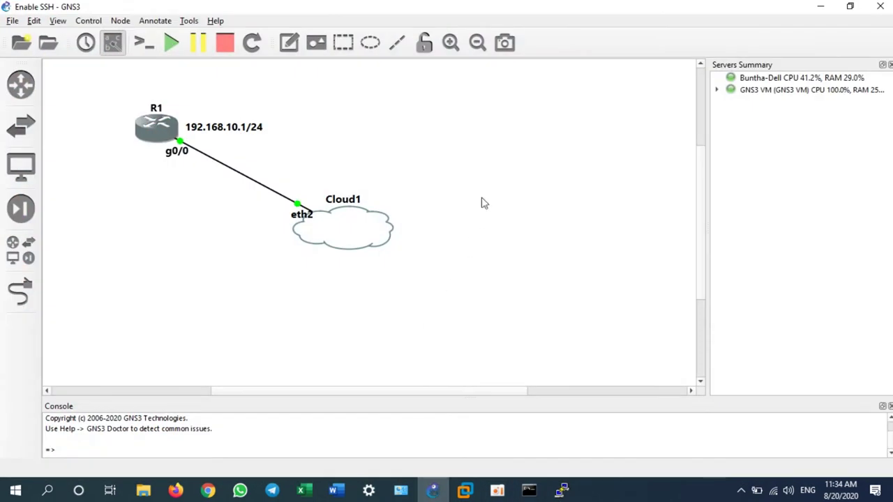